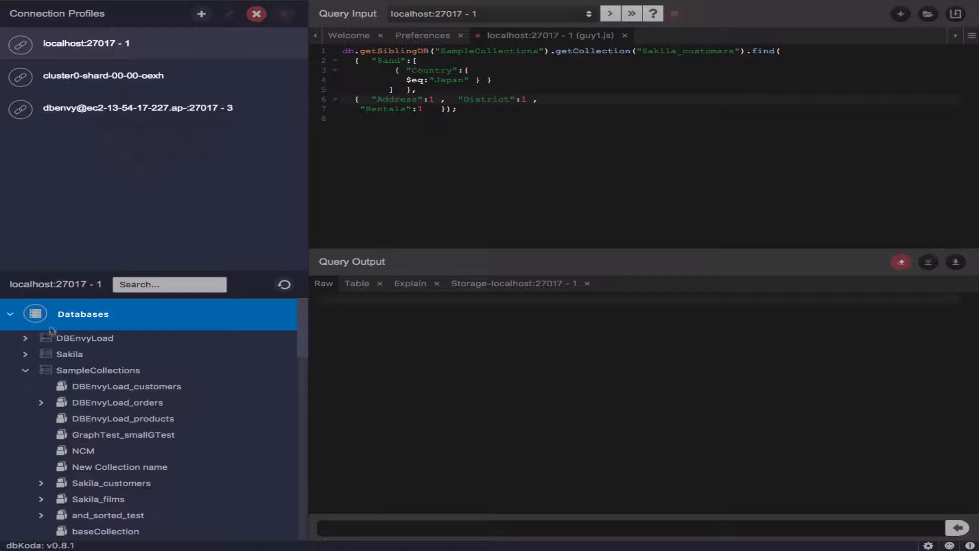
Collapse the Databases tree and format all the code of the Sakila_customers query in the editor.
click(11, 315)
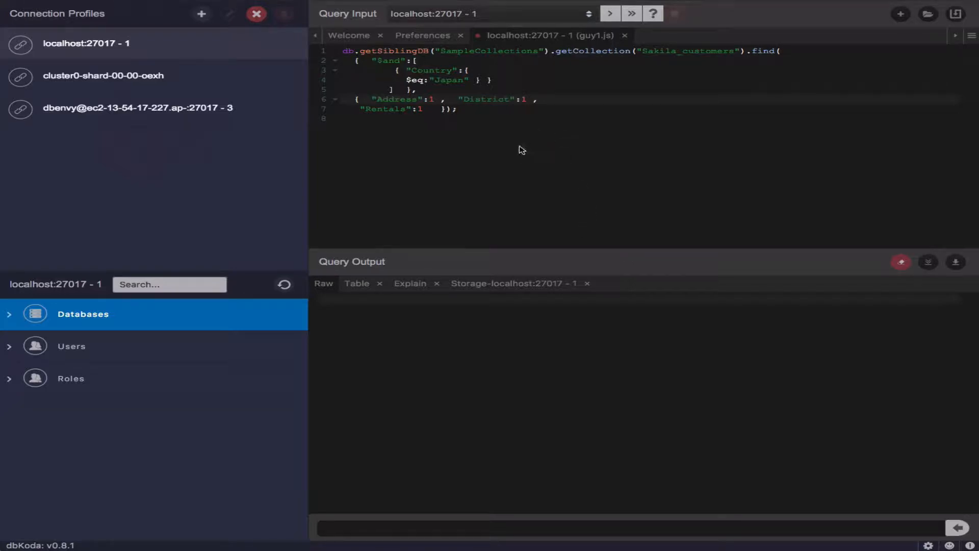
click(490, 111)
right_click(496, 116)
click(546, 174)
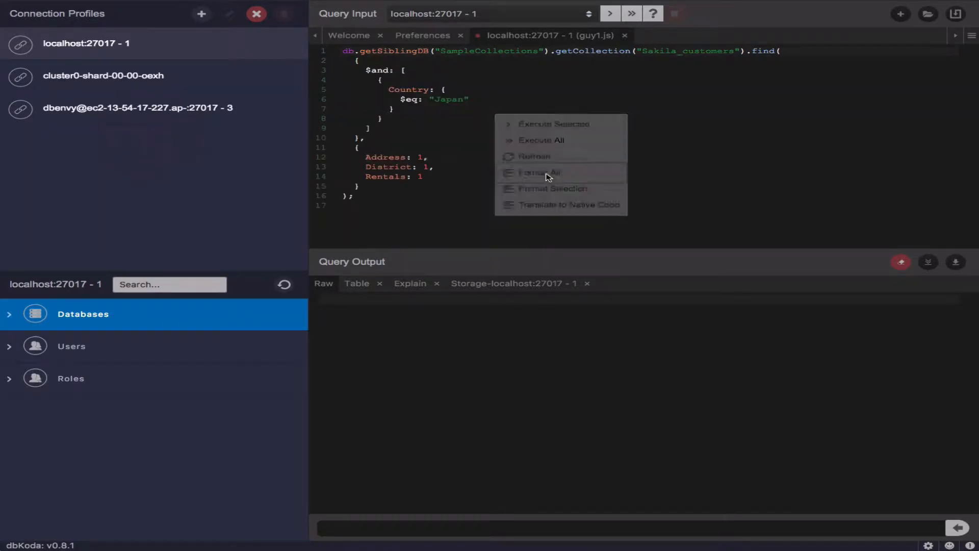
Add the statement db.Sakila_films.find() below the formatted query, using auto-completion for the collection and method names.
click(357, 207)
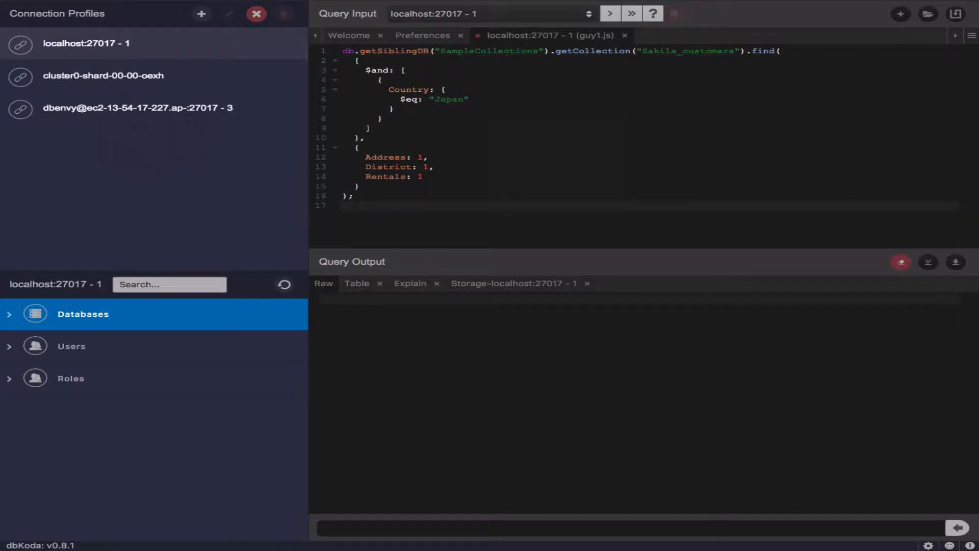
key(Return)
text(db.S)
key(ctrl+space)
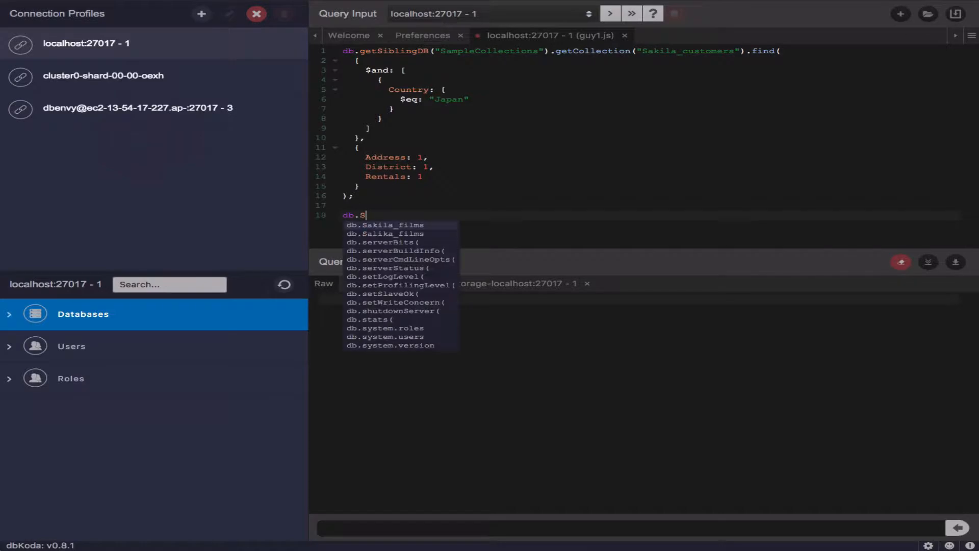
click(396, 227)
text(.find)
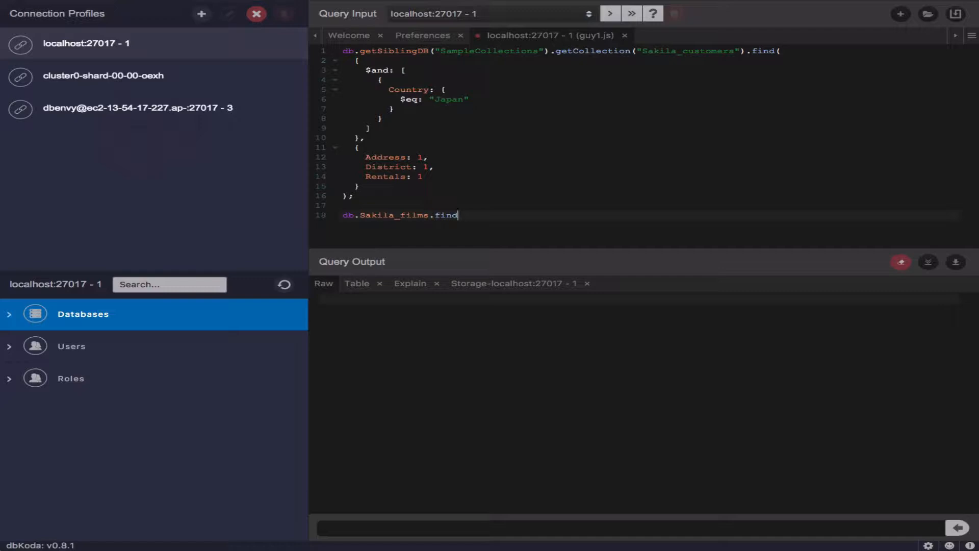
key(ctrl+space)
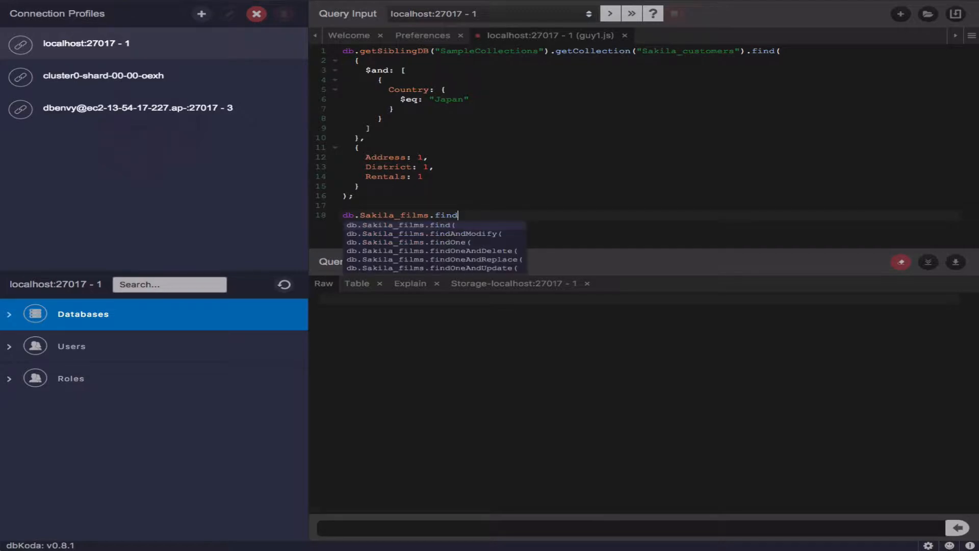
click(427, 226)
text())
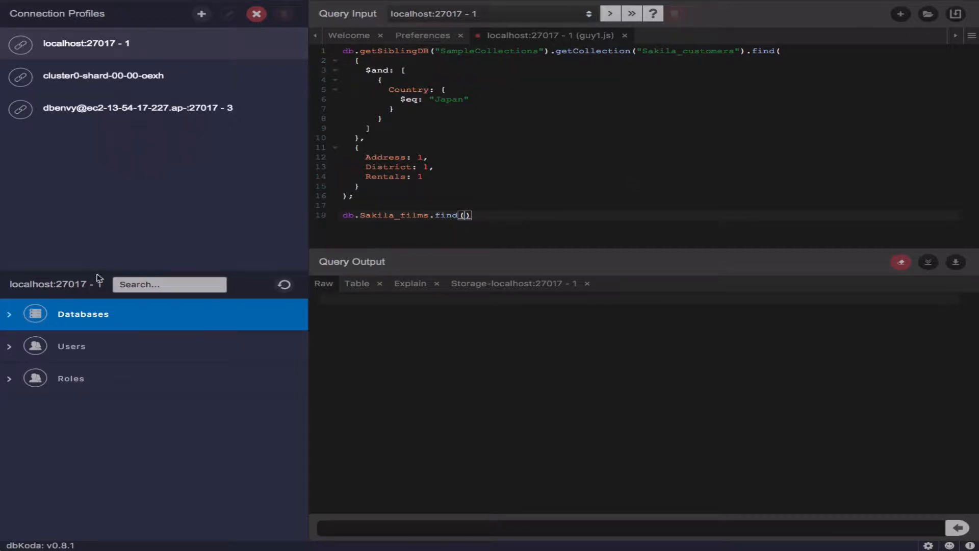
Enlarge the database tree area, expand Databases, and examine the actions offered for Databases and the SampleCollections database.
drag(98, 271, 102, 207)
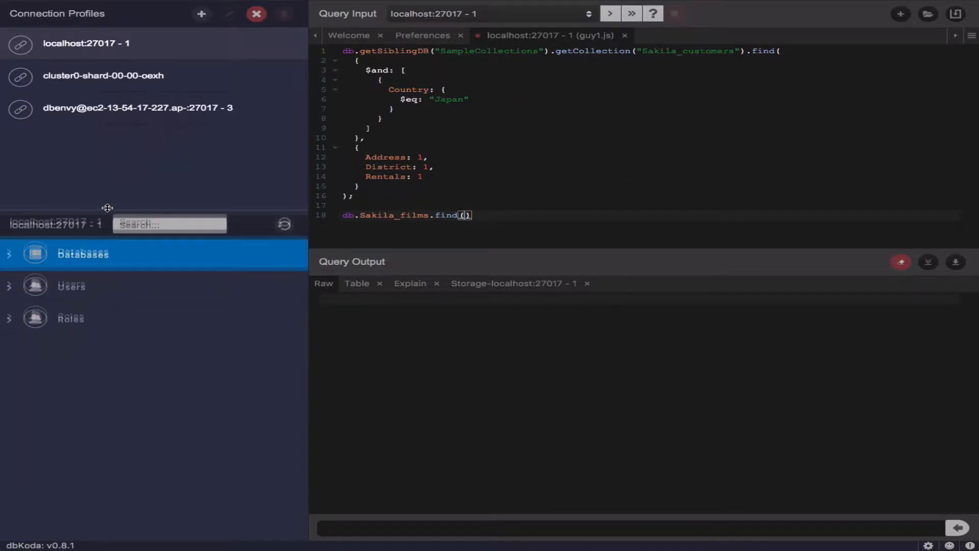
click(10, 251)
right_click(79, 254)
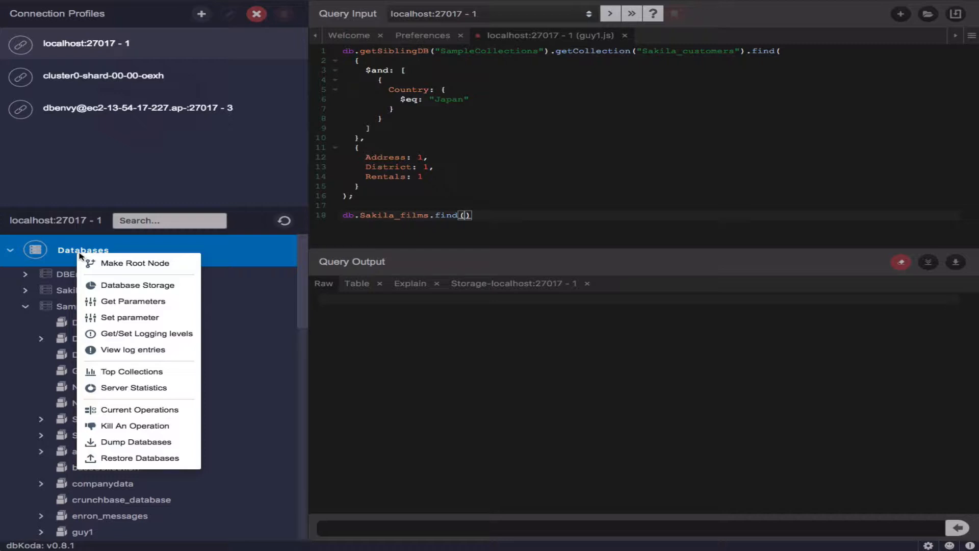
click(273, 349)
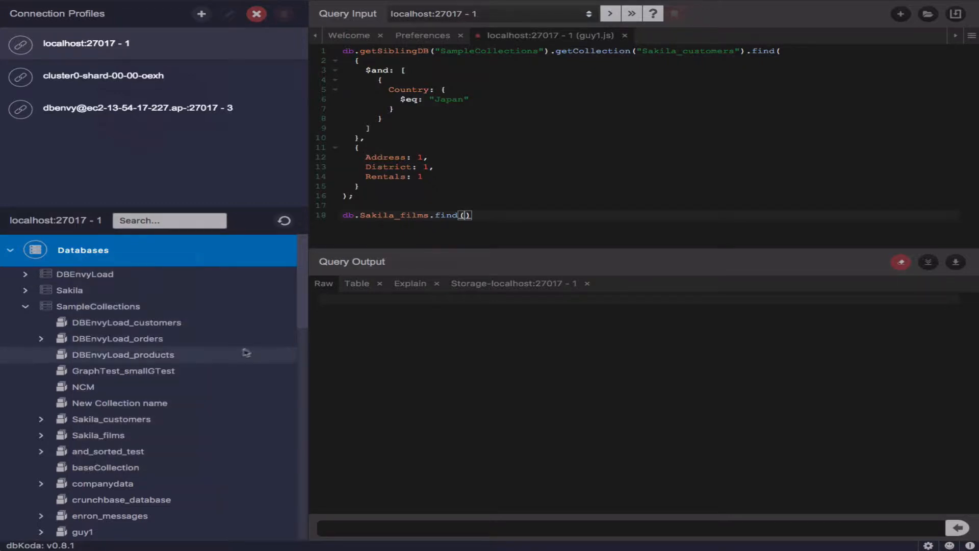
right_click(99, 307)
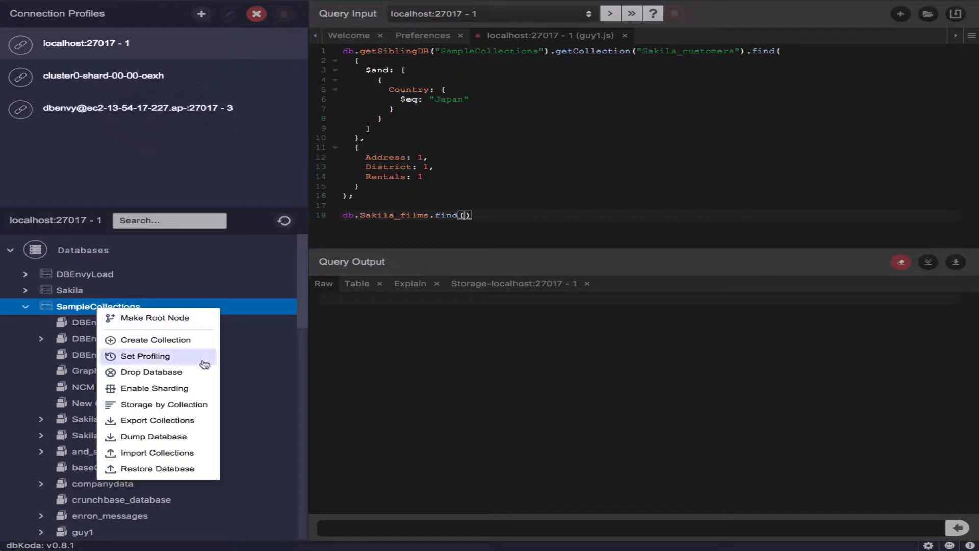
click(247, 374)
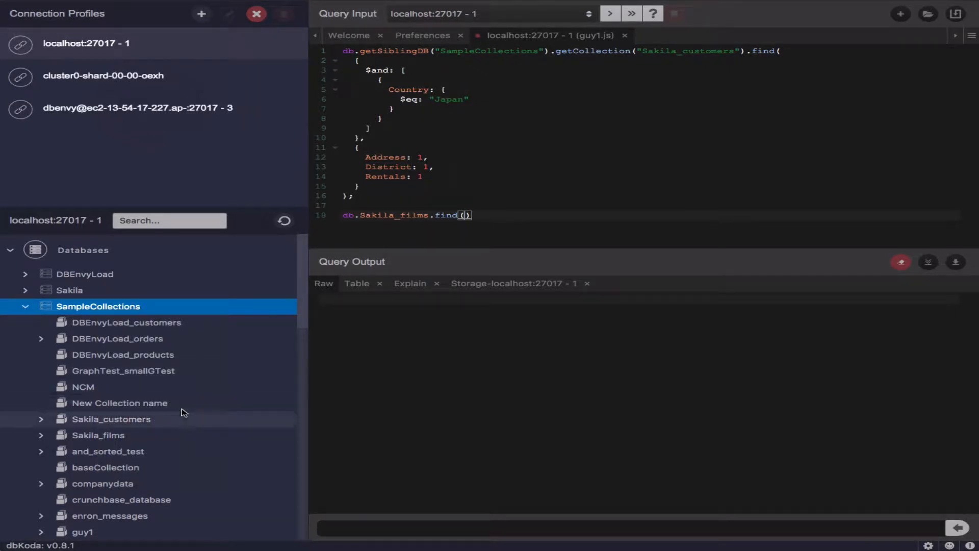
View the Sakila_customers collection as a table and examine its columns through to Rentals.
right_click(128, 419)
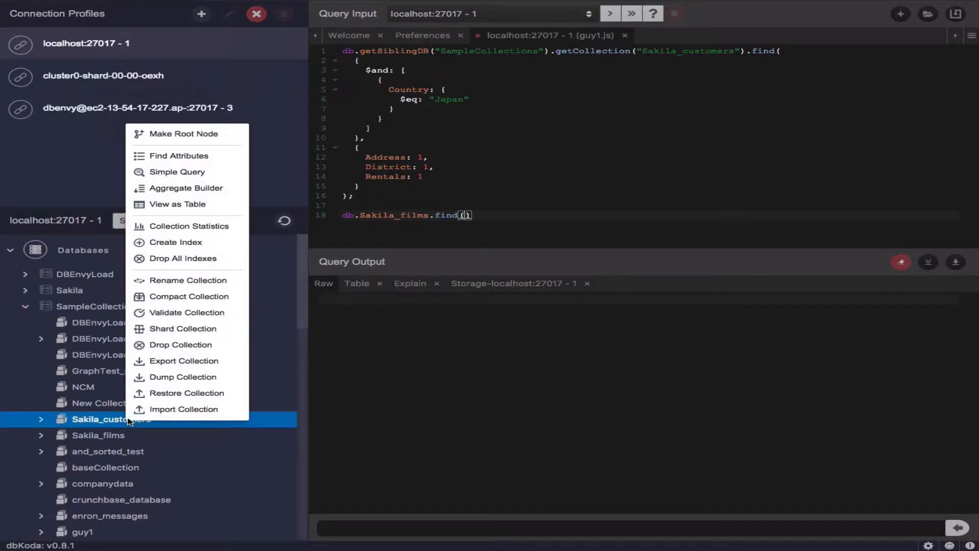
click(192, 207)
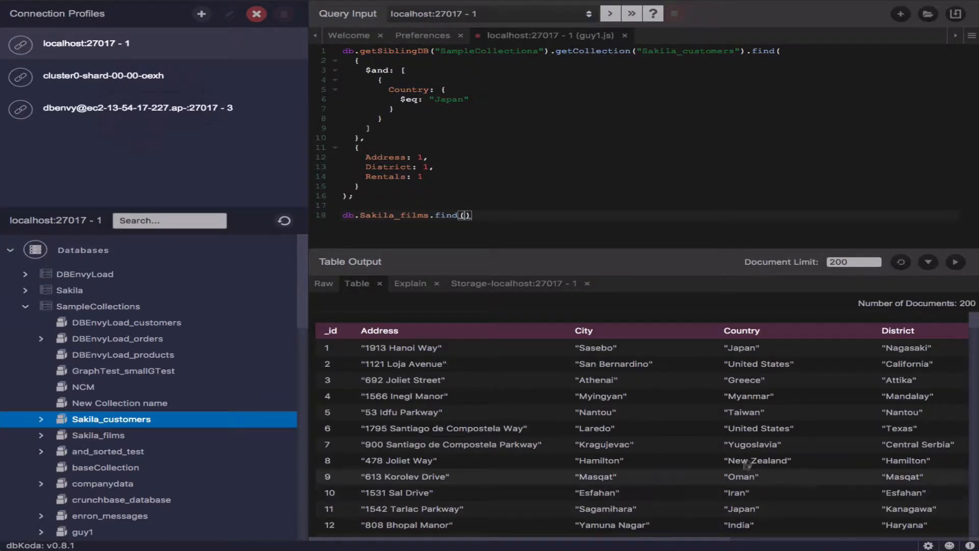
scroll(748, 437, right, 10)
scroll(749, 437, right, 5)
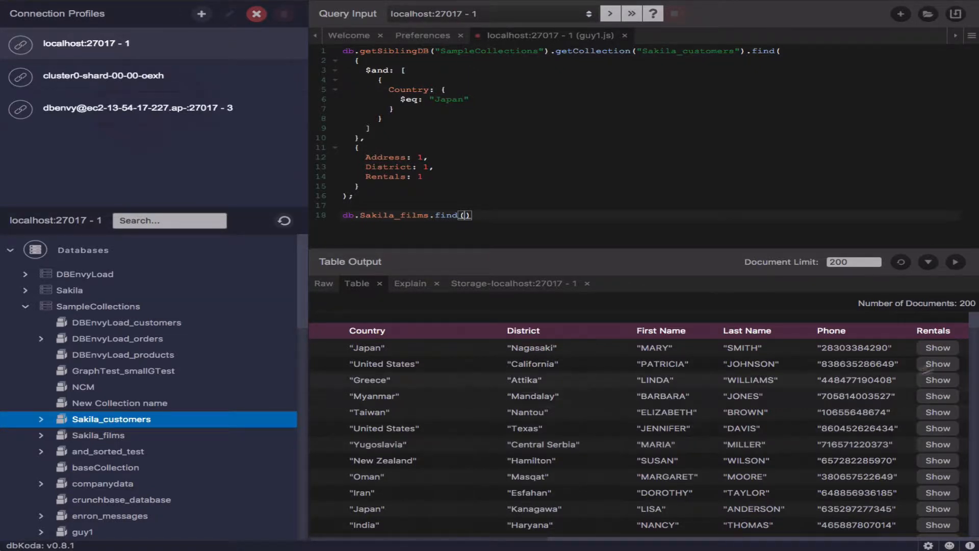
Show the nested rentals of the first customer and the payments of the first rental, "MUSKETEERS WAIT".
click(937, 349)
scroll(876, 389, right, 5)
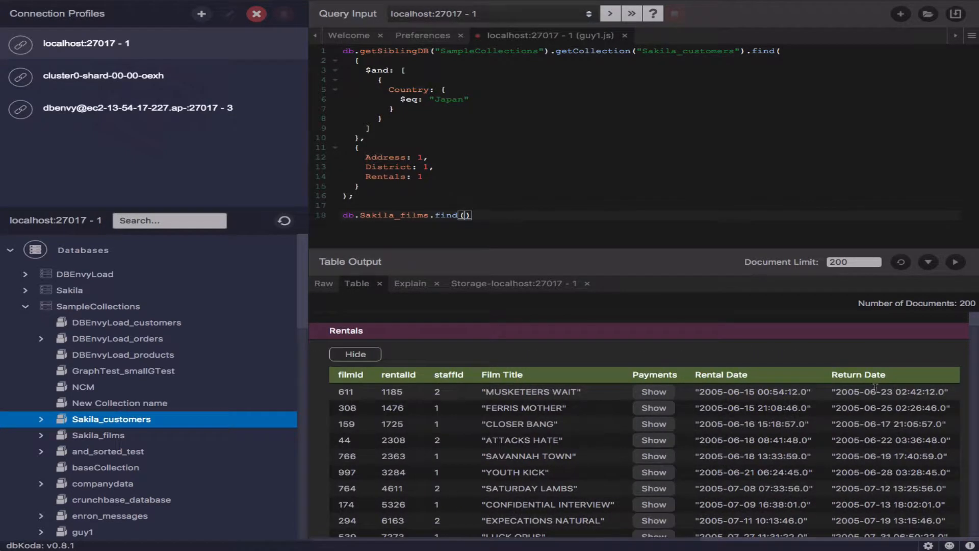
scroll(875, 388, down, 2)
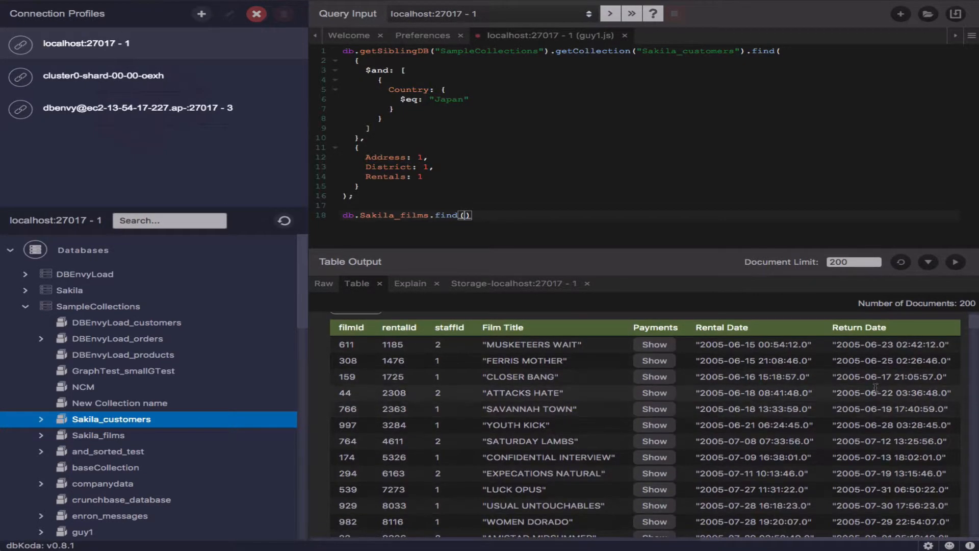
click(655, 346)
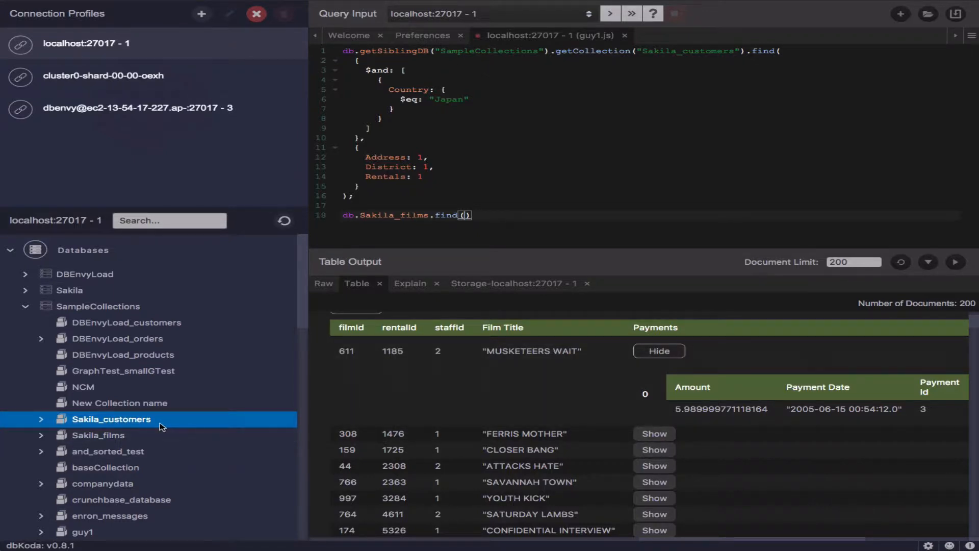
Start a Simple Query on Sakila_customers and add the filter condition Country $eq "Japan".
right_click(125, 418)
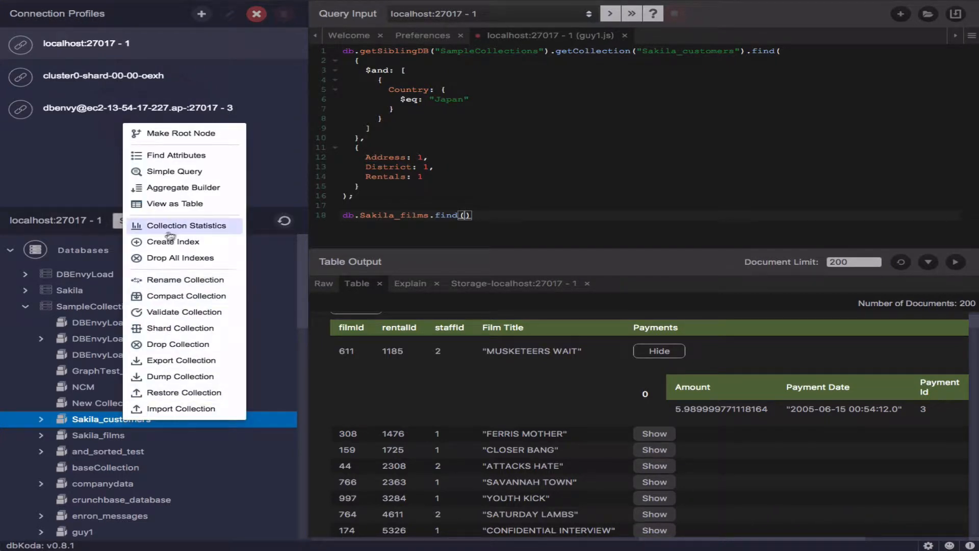
click(177, 176)
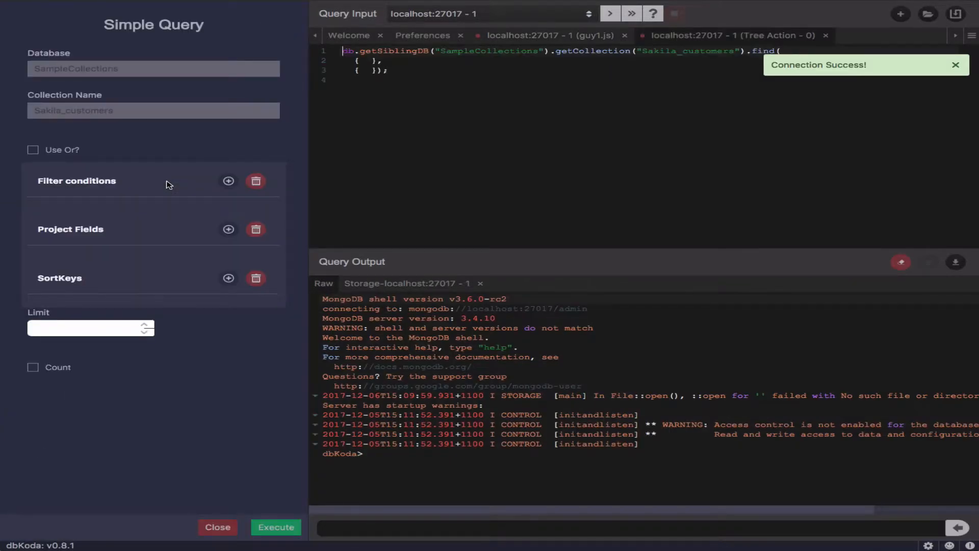
click(228, 182)
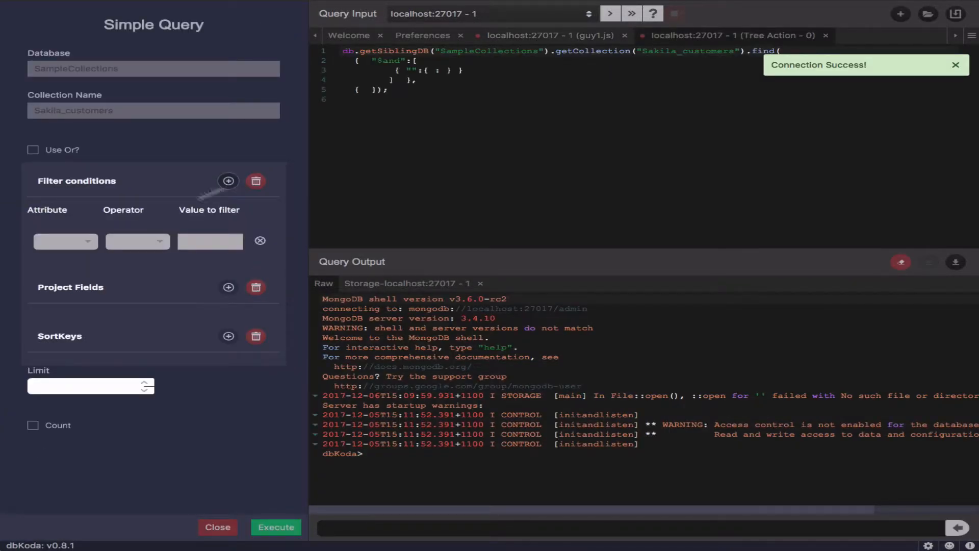
click(90, 242)
scroll(74, 280, down, 1)
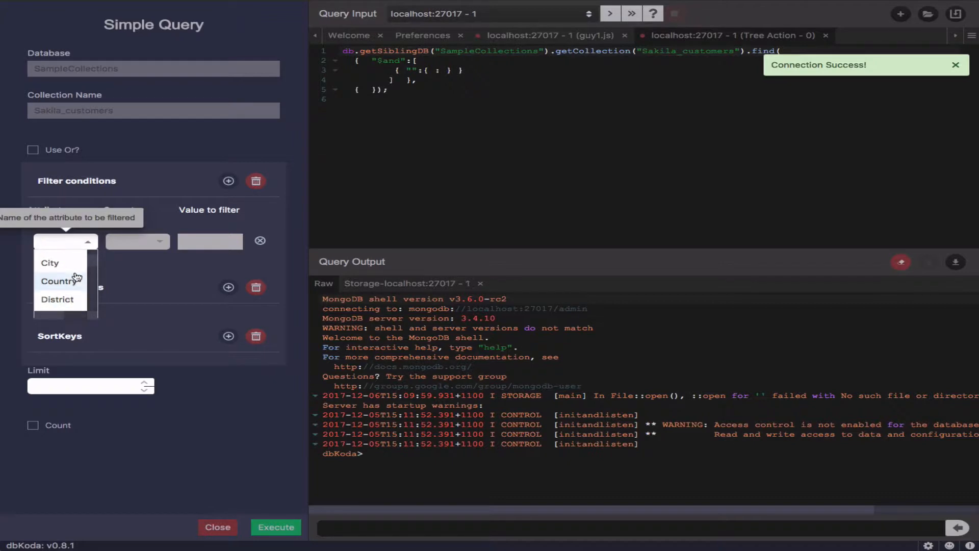
click(69, 280)
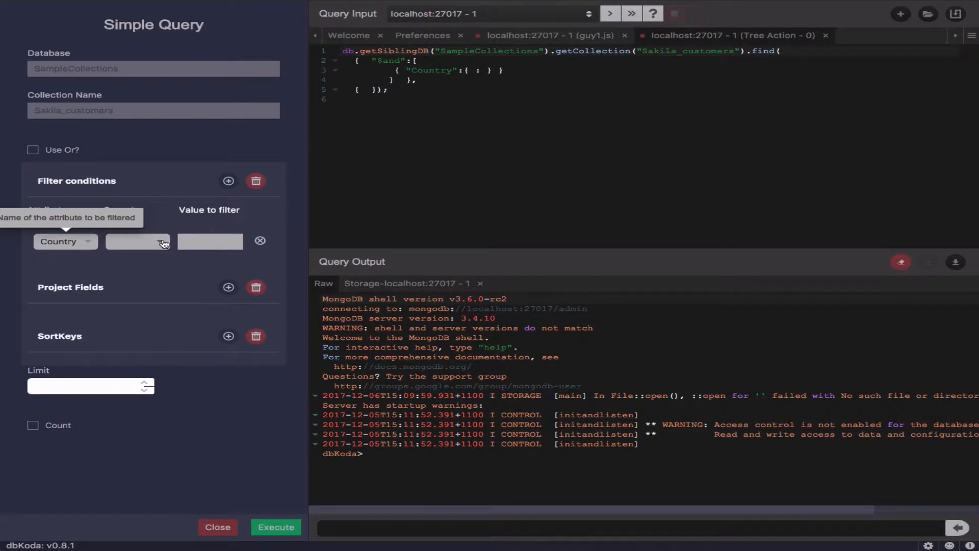
click(162, 242)
click(136, 269)
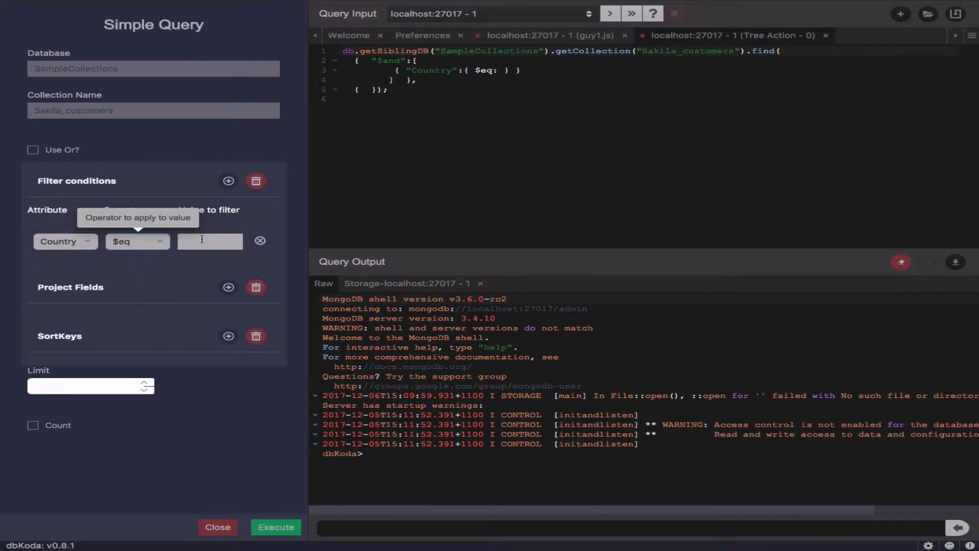
click(202, 239)
text("Japan)
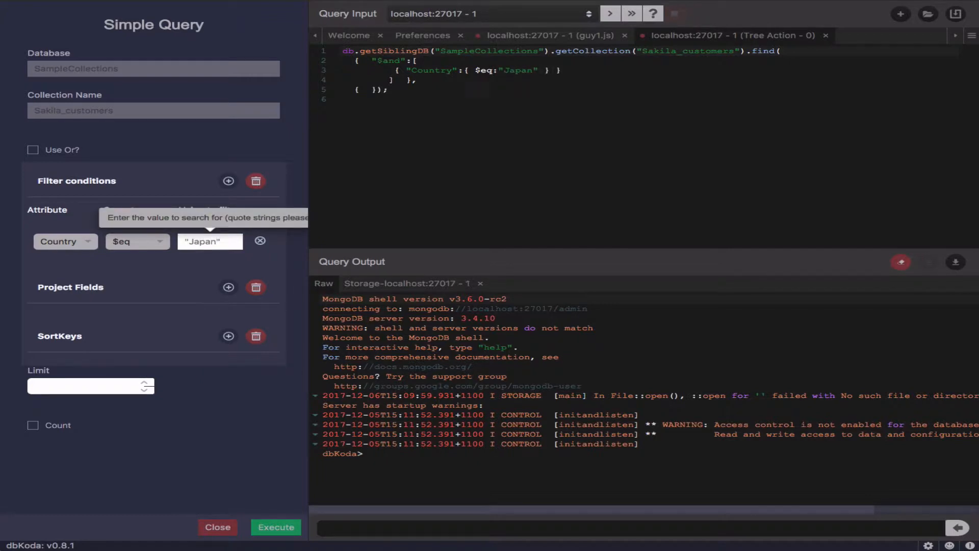
Add a projected field for the Address attribute with the expression 1.
click(229, 287)
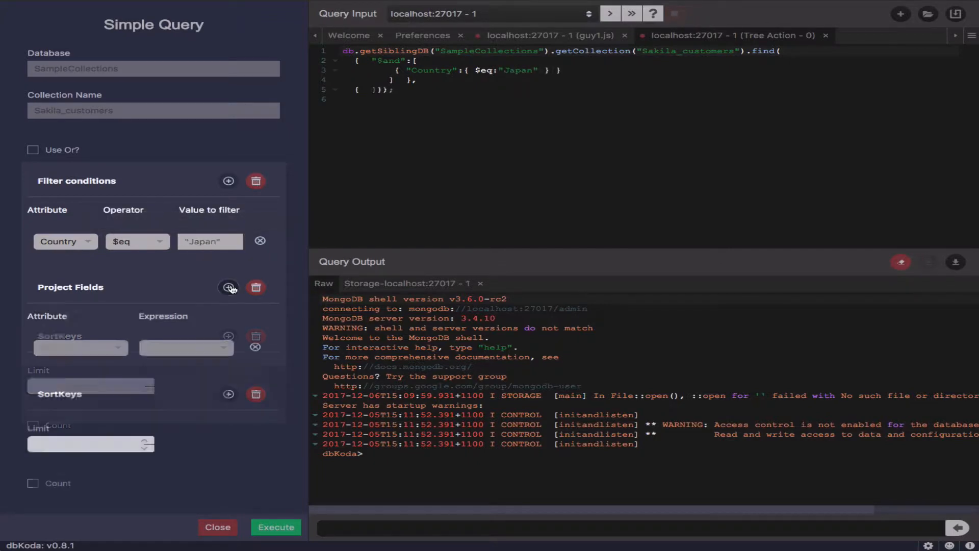
click(126, 350)
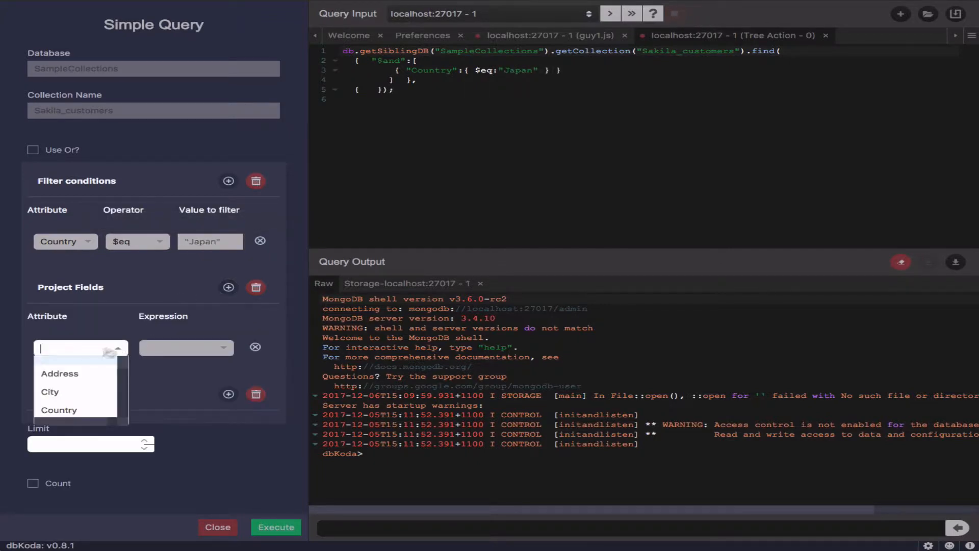
click(46, 371)
click(197, 352)
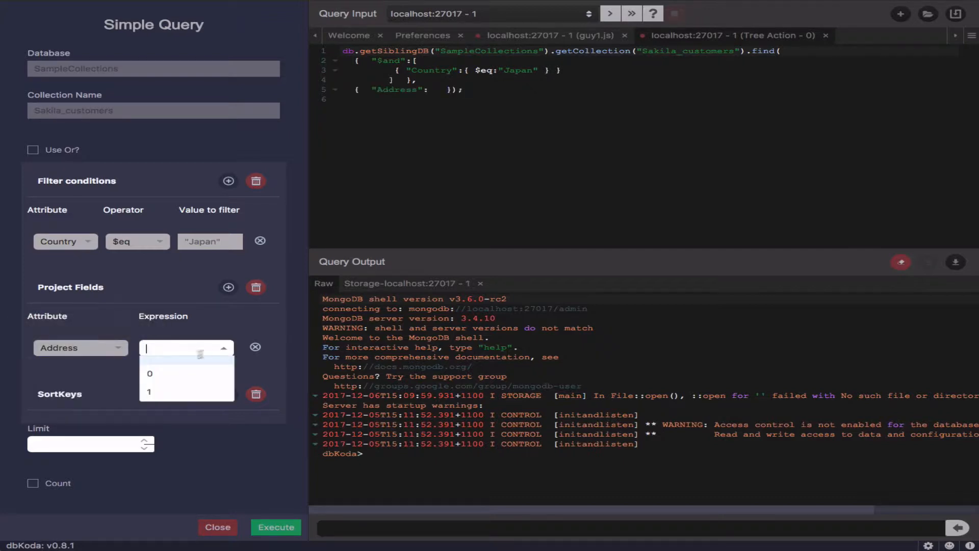
click(157, 390)
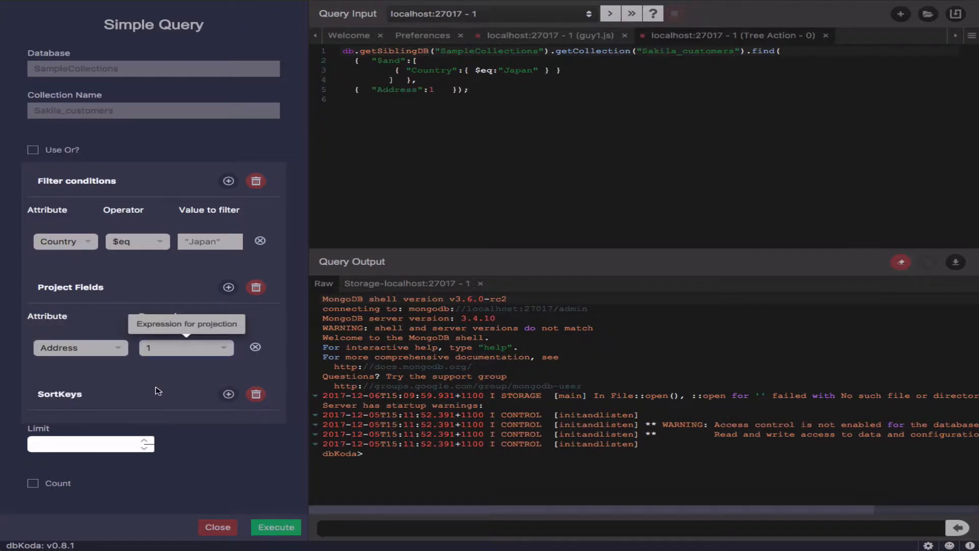
Add a sort key on the District attribute with ascending order 1.
click(228, 394)
click(116, 454)
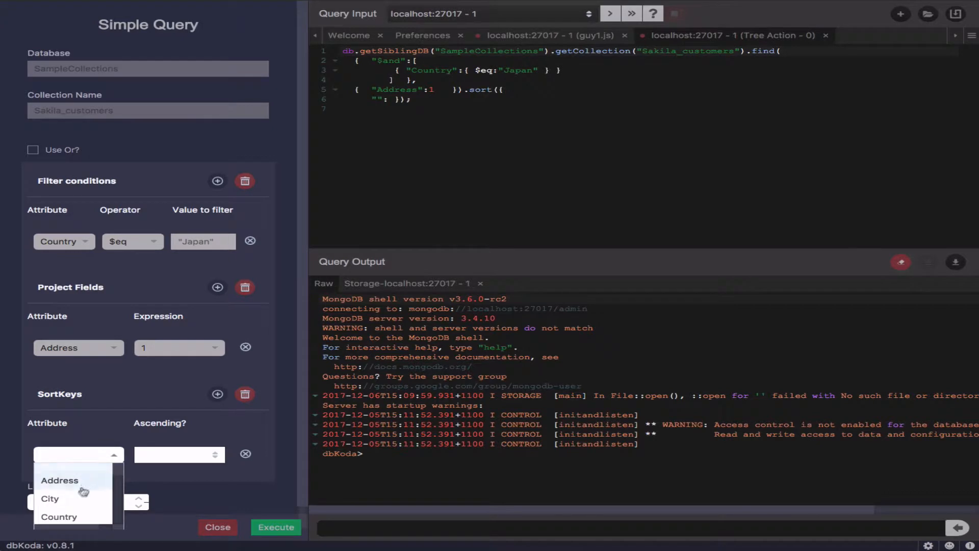
scroll(79, 497, down, 2)
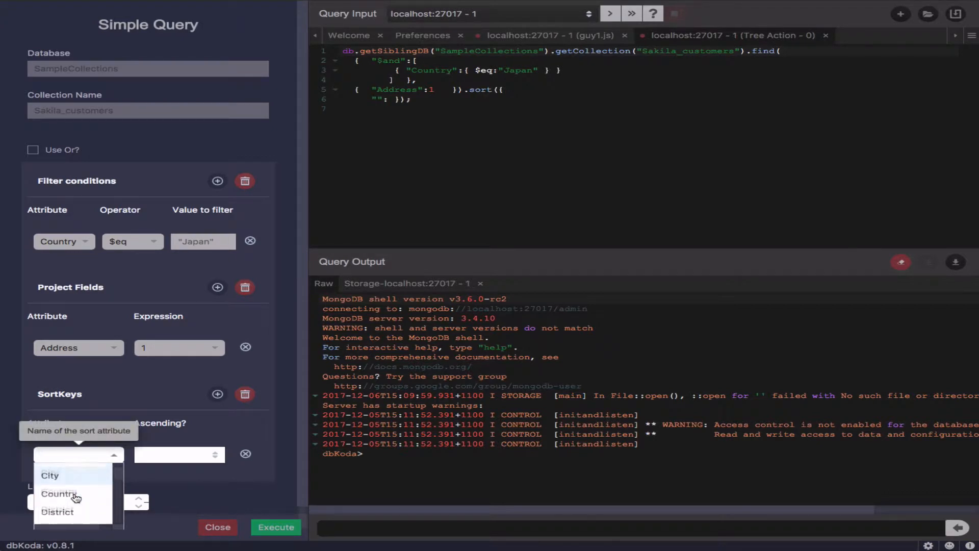
click(79, 499)
click(214, 455)
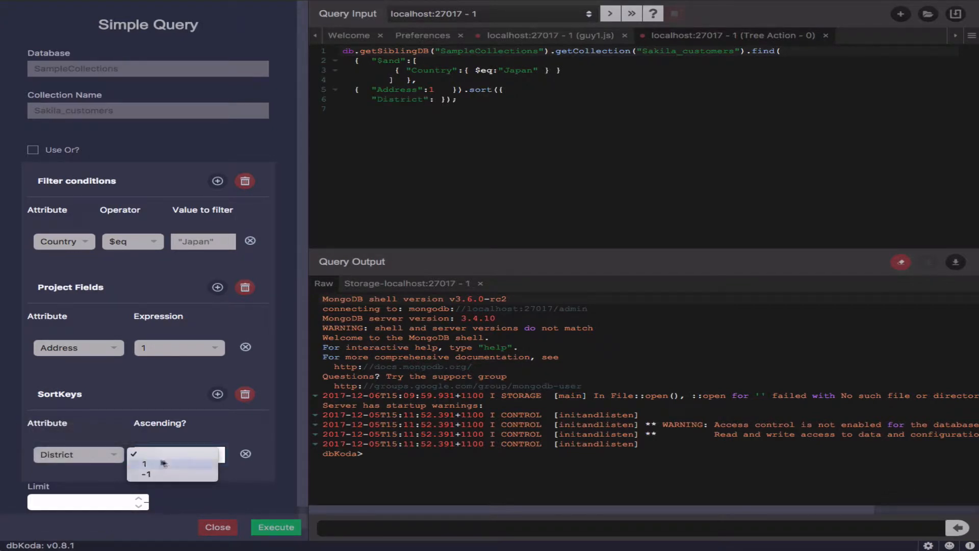
click(162, 464)
Execute the query and check which display views are offered for a document in the raw output.
click(276, 527)
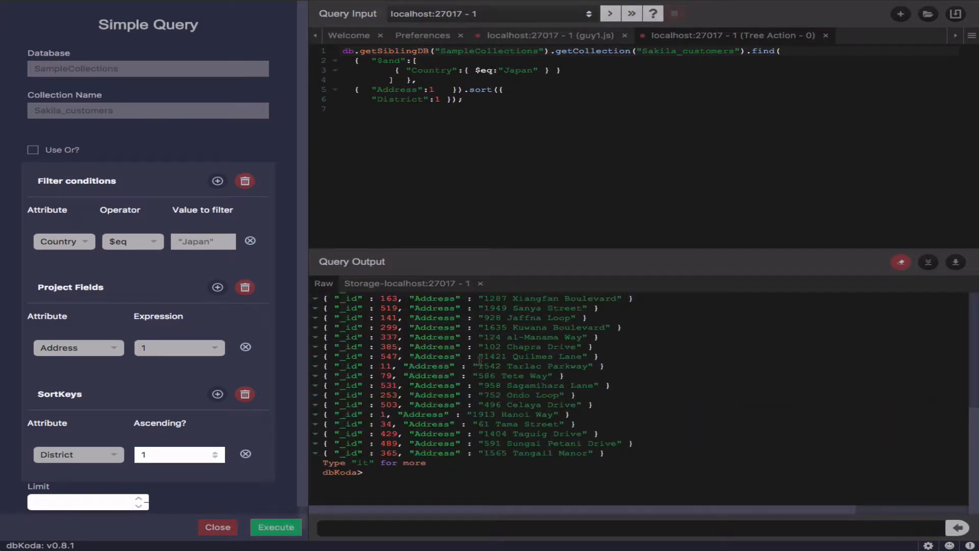
right_click(494, 368)
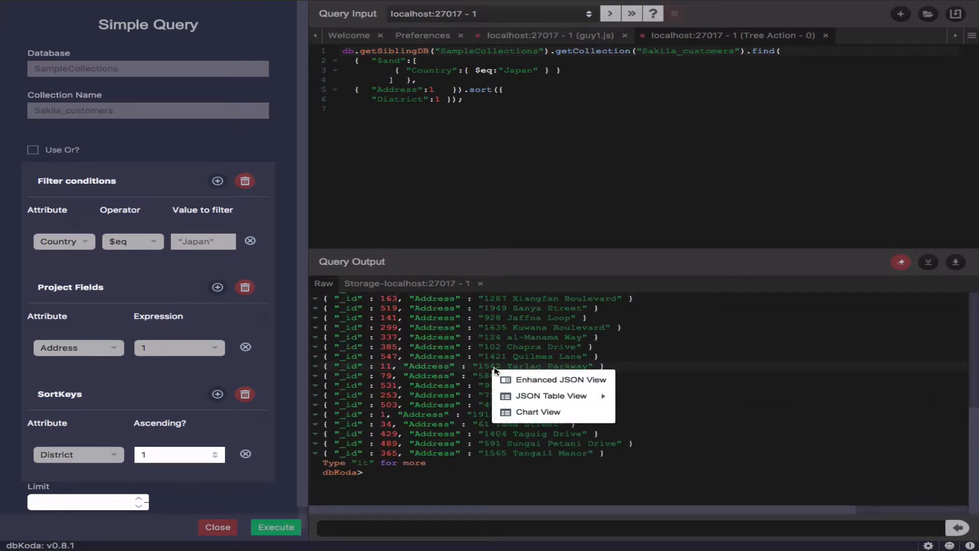
click(472, 104)
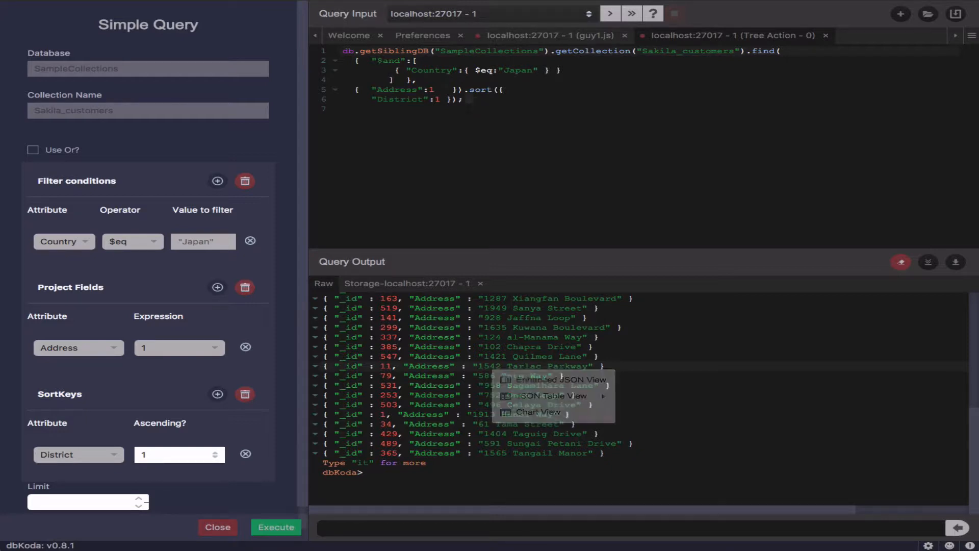
Explain the selected Sakila_customers find query and enlarge the output area to read its execution plan.
drag(470, 101, 343, 55)
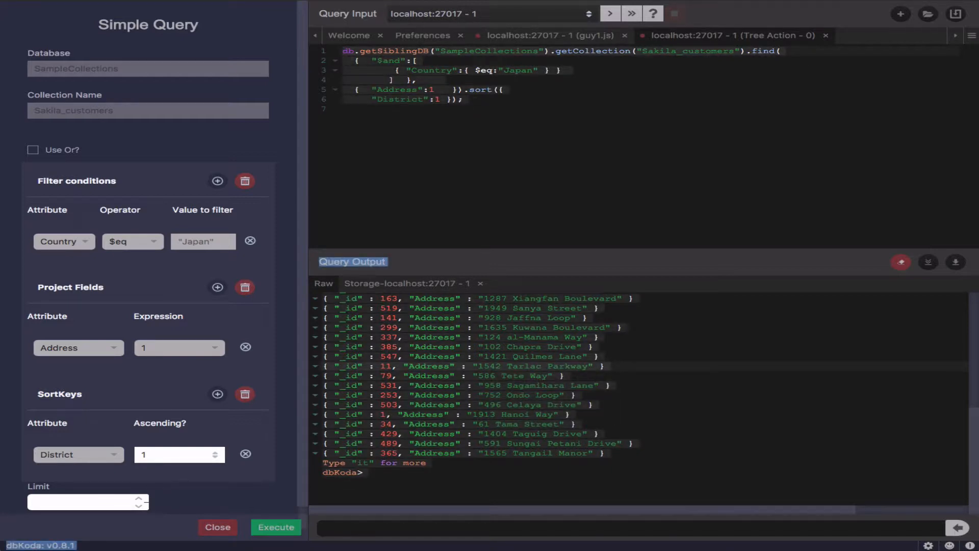
click(653, 14)
click(631, 62)
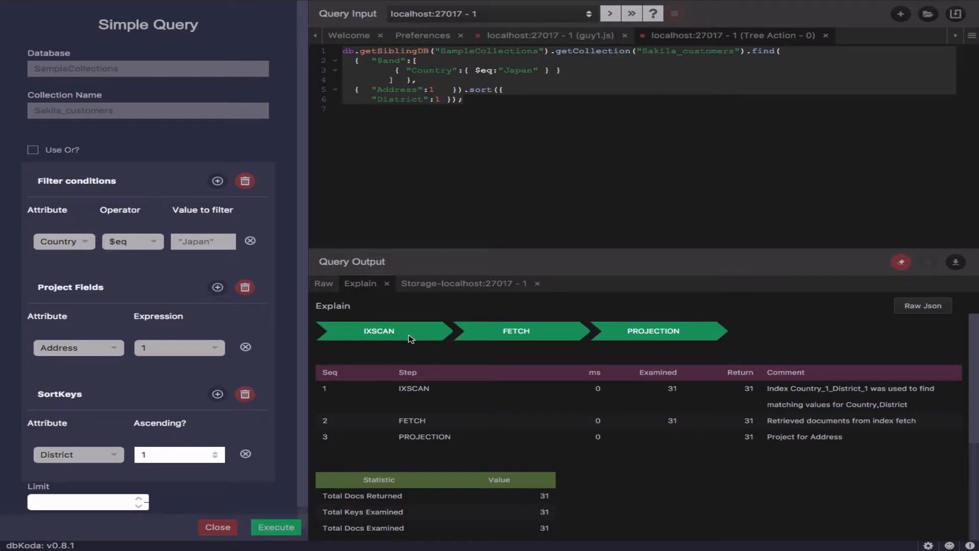
drag(607, 250, 615, 199)
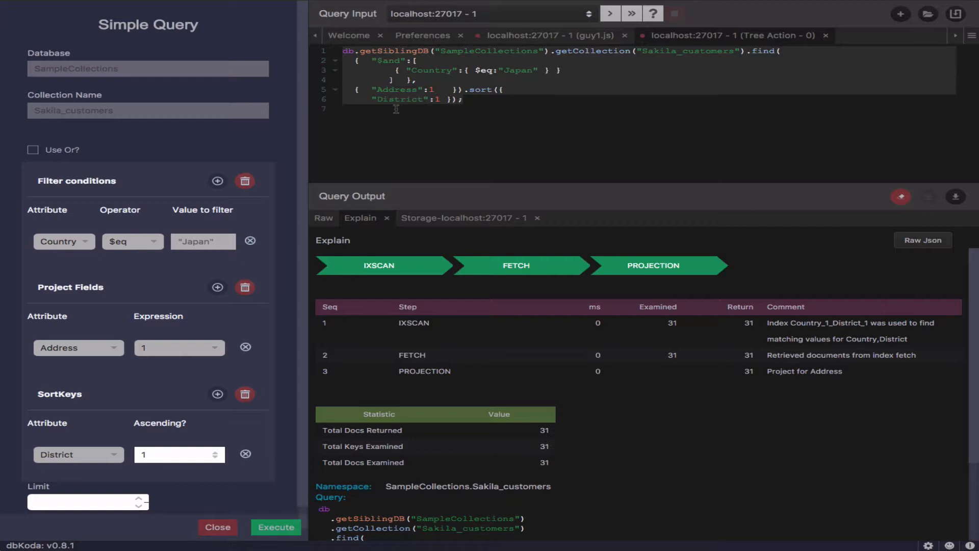
Translate the selected query to native Node.js driver code and enlarge the editor area to show it.
right_click(502, 103)
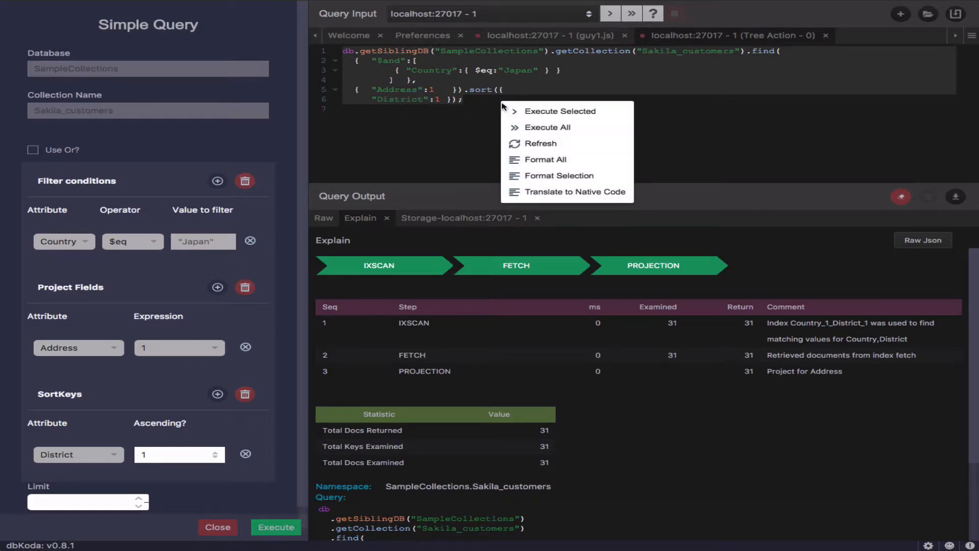
click(569, 193)
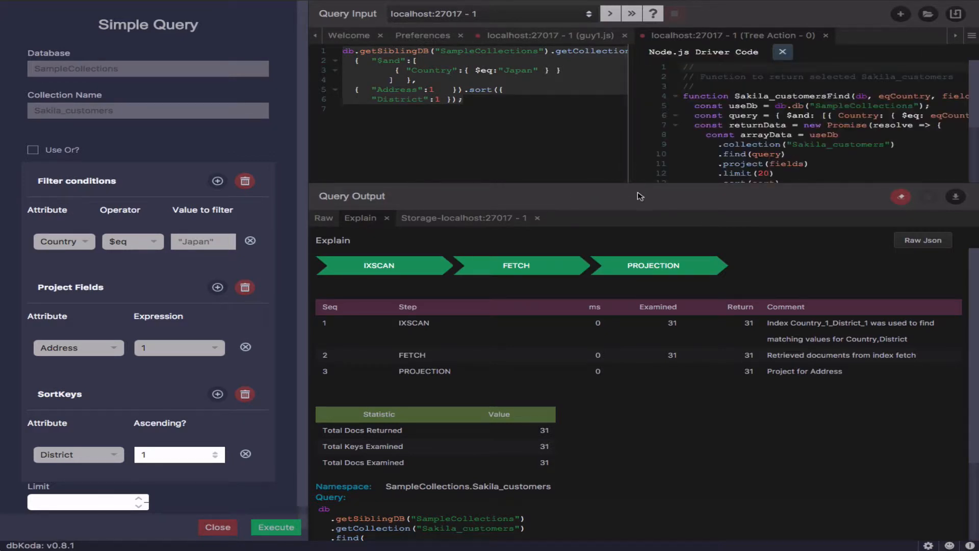
drag(638, 183, 635, 270)
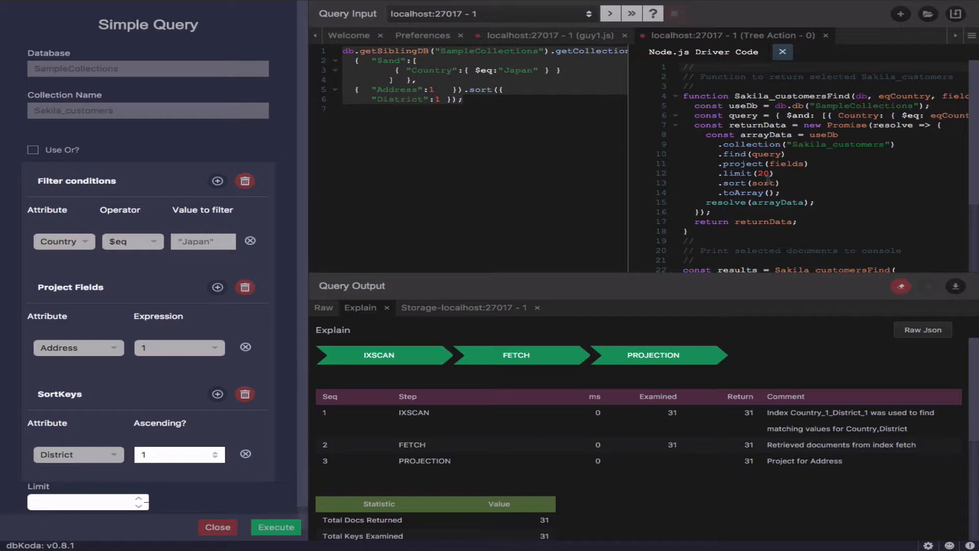
Execute all of the generated Node.js driver code and close the Simple Query form.
click(850, 182)
right_click(854, 186)
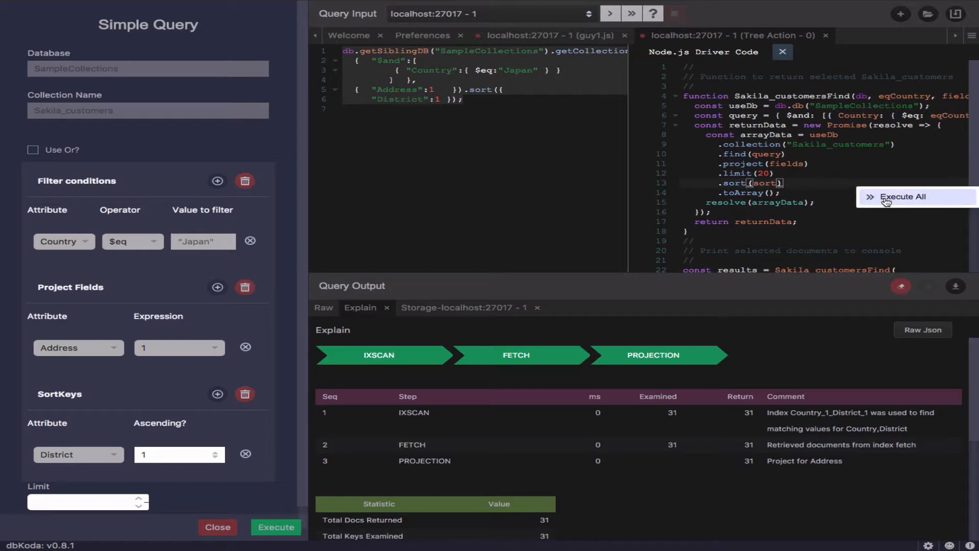
click(887, 199)
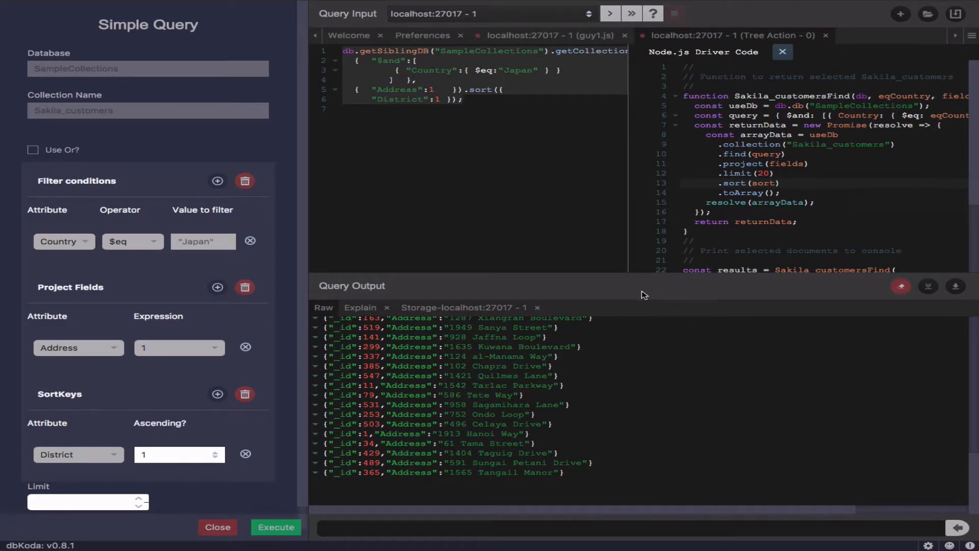
click(219, 527)
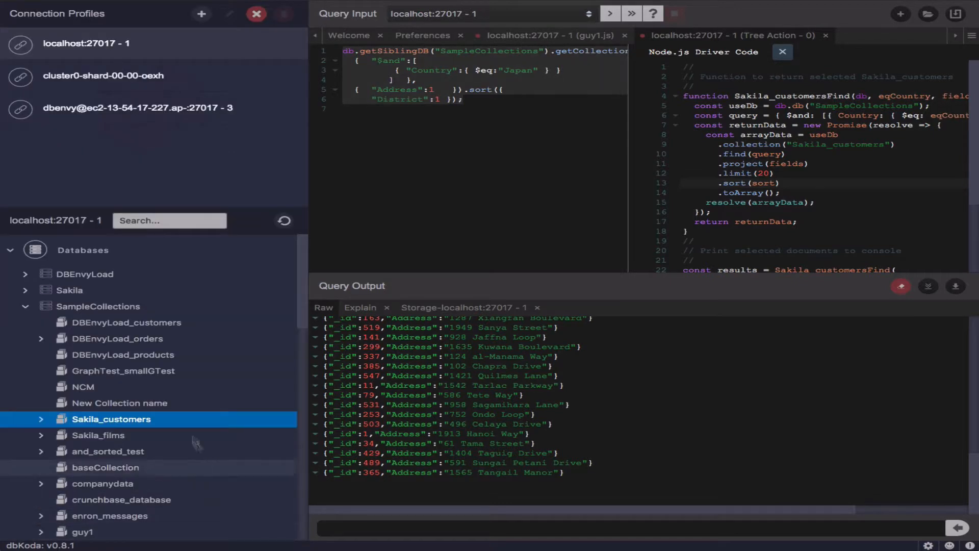
Open the Aggregate Builder for the Sakila_films collection and add a Match stage to the pipeline.
click(113, 435)
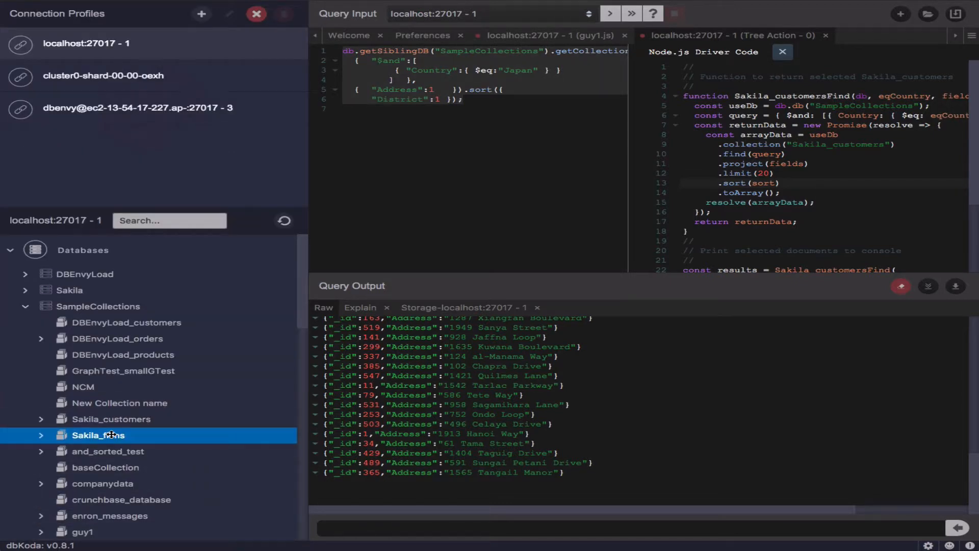
right_click(112, 436)
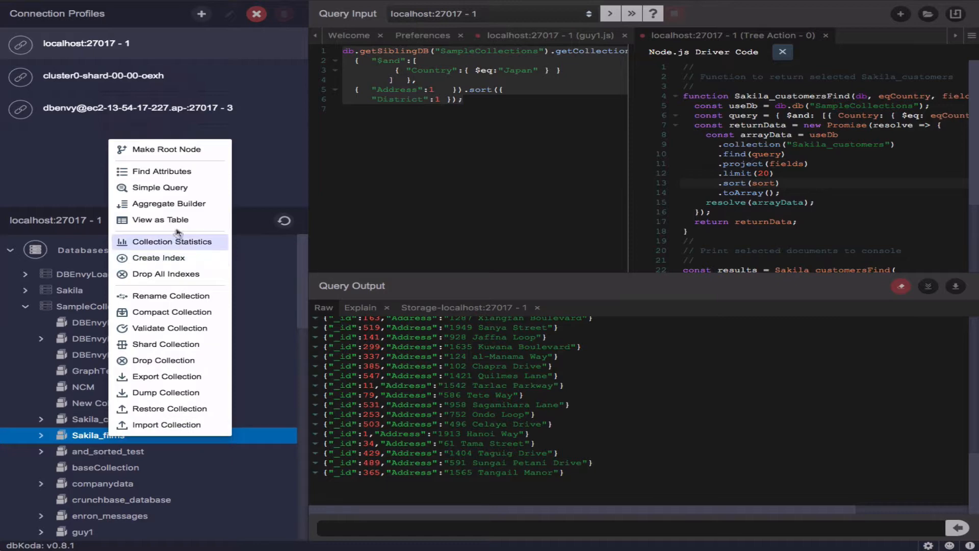
click(179, 205)
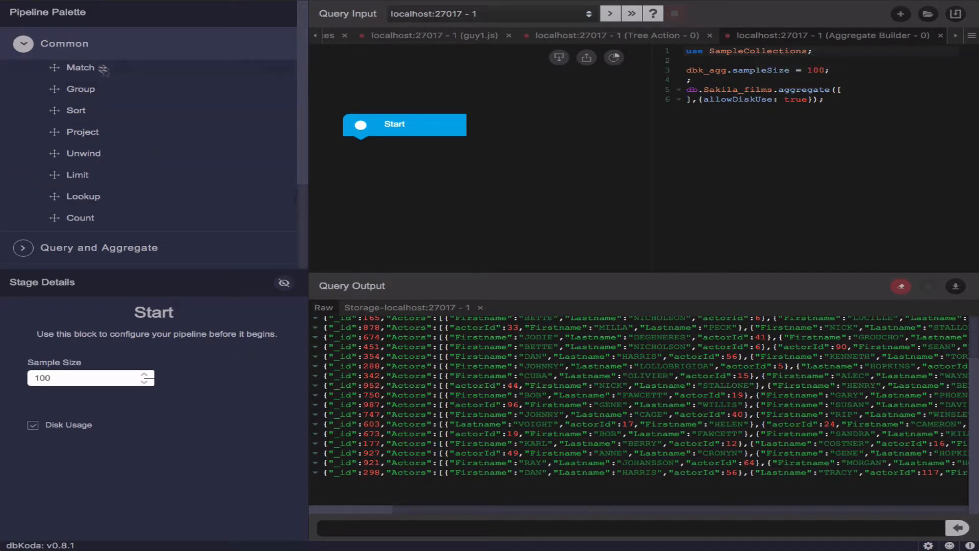
double_click(57, 72)
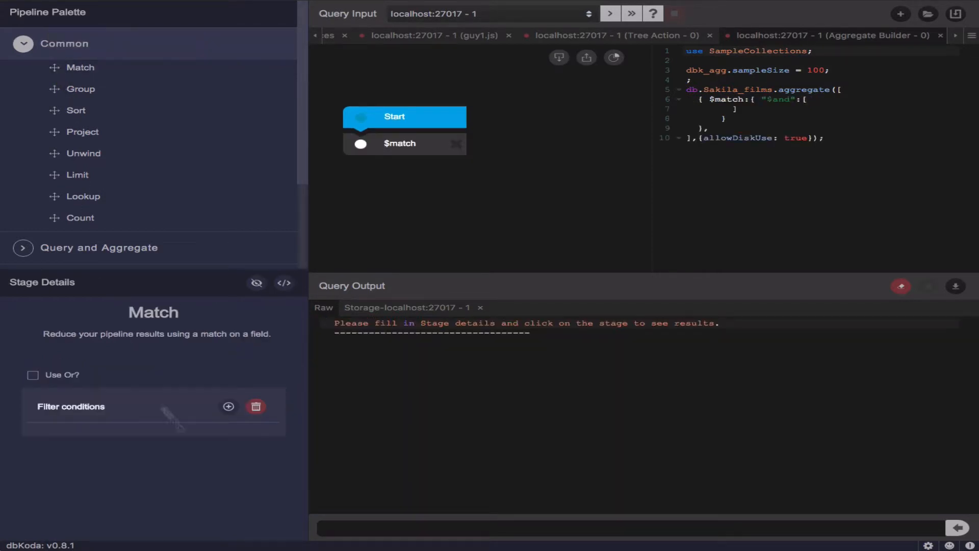
Combine the Match stage's filters with Or and add the condition Rating $eq "G".
click(33, 375)
click(229, 407)
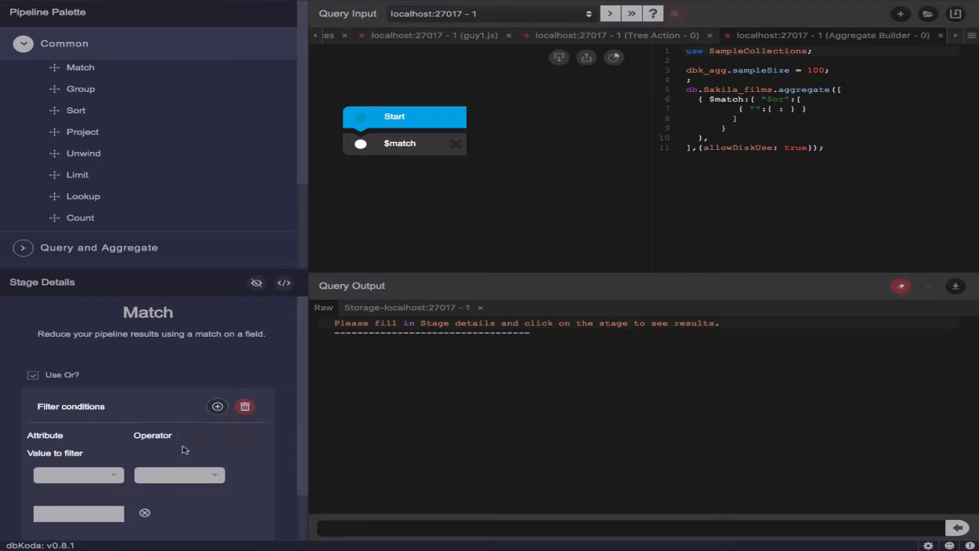
click(119, 475)
scroll(97, 509, down, 3)
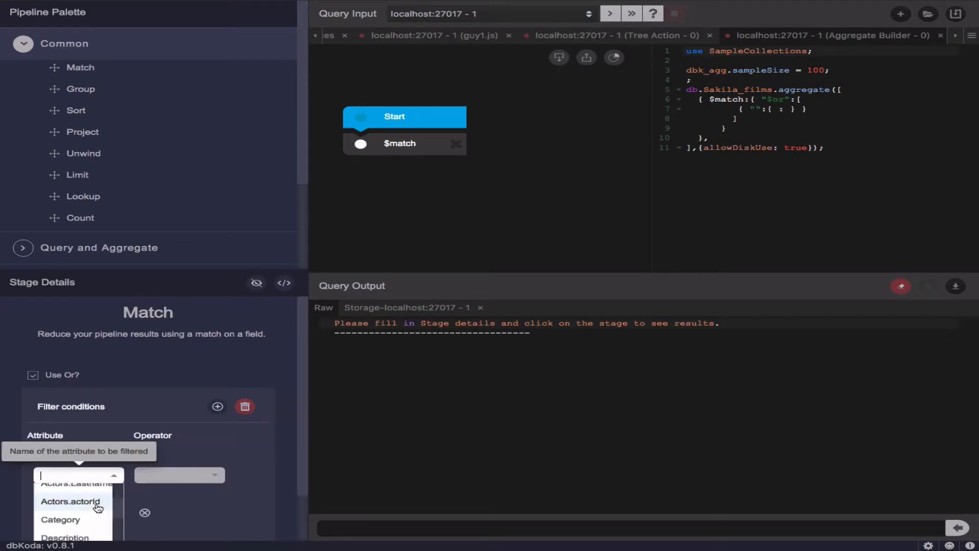
scroll(97, 509, down, 1)
click(84, 502)
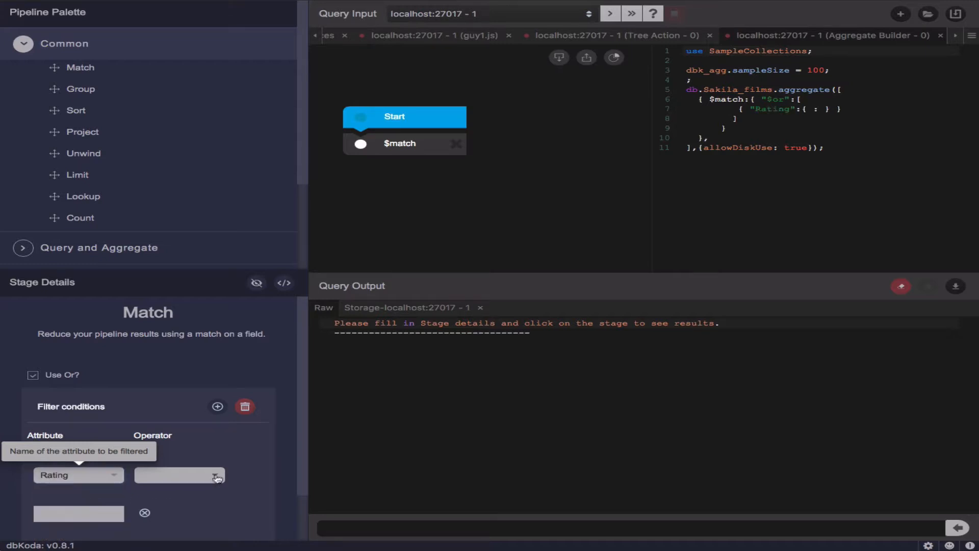
click(214, 476)
click(181, 499)
click(97, 513)
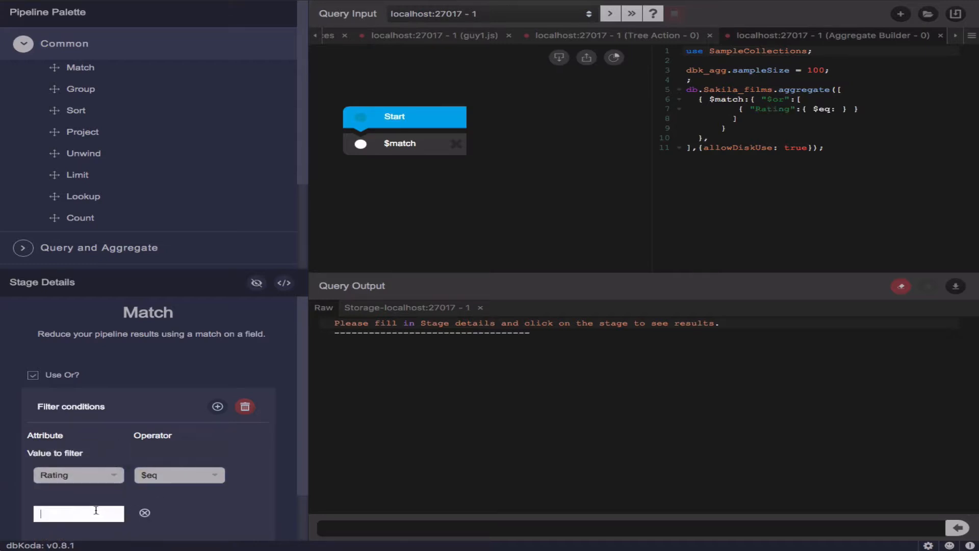
text("G")
Add a second filter condition Rating $eq "PG" to the Match stage and preview the stage's results.
click(217, 407)
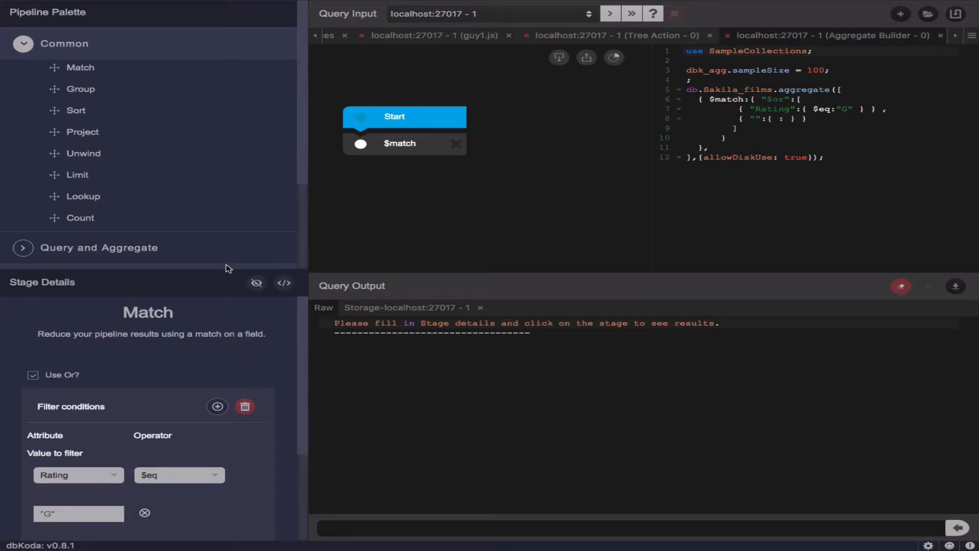
drag(223, 269, 223, 201)
click(87, 484)
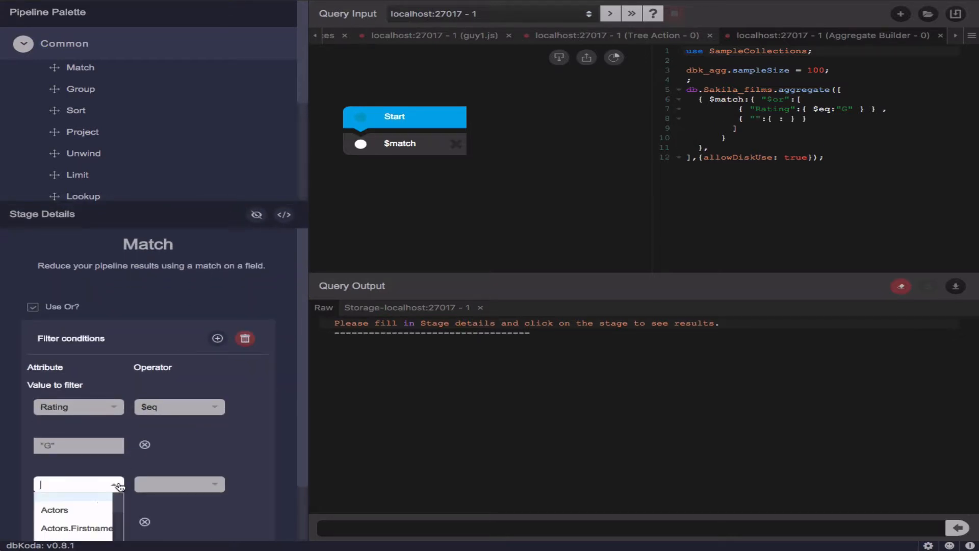
scroll(95, 505, down, 5)
scroll(77, 505, up, 1)
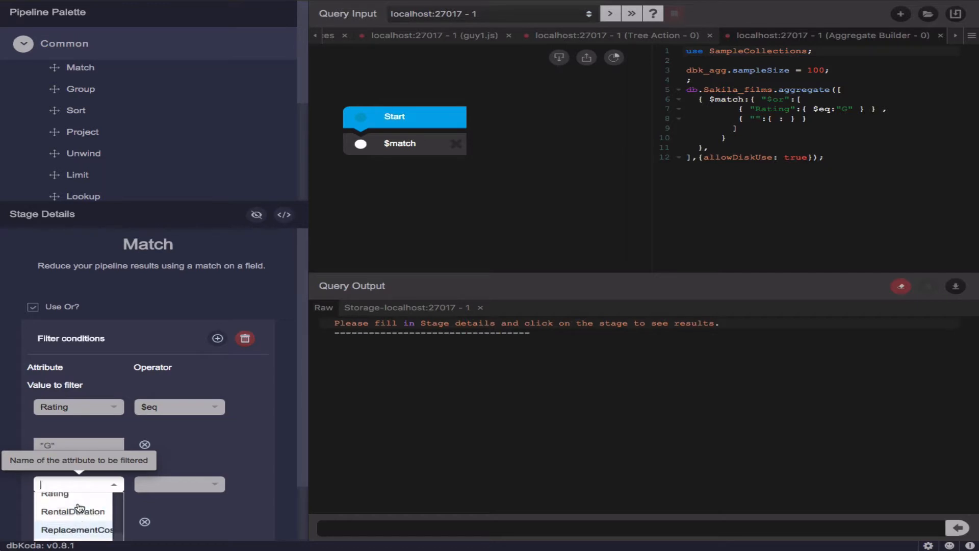
click(77, 505)
click(216, 484)
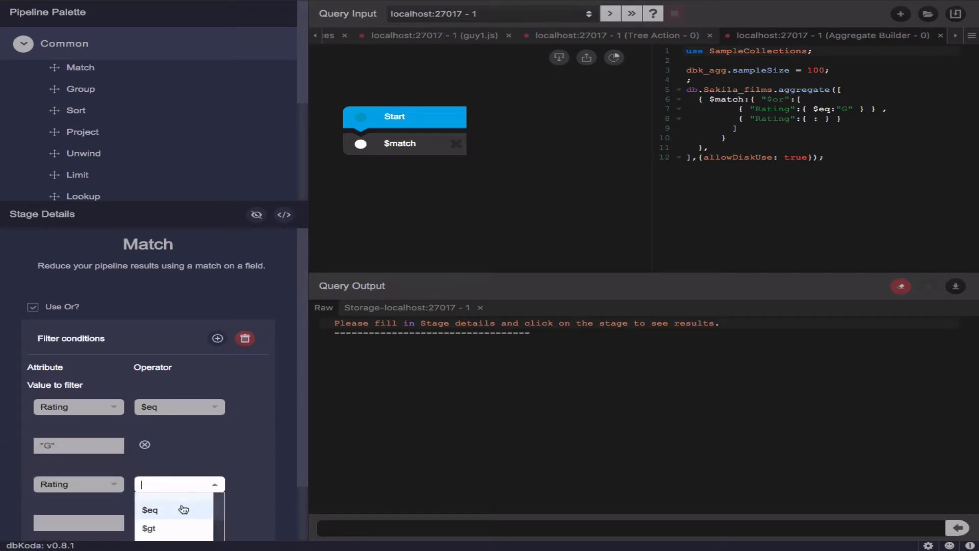
click(184, 507)
click(117, 521)
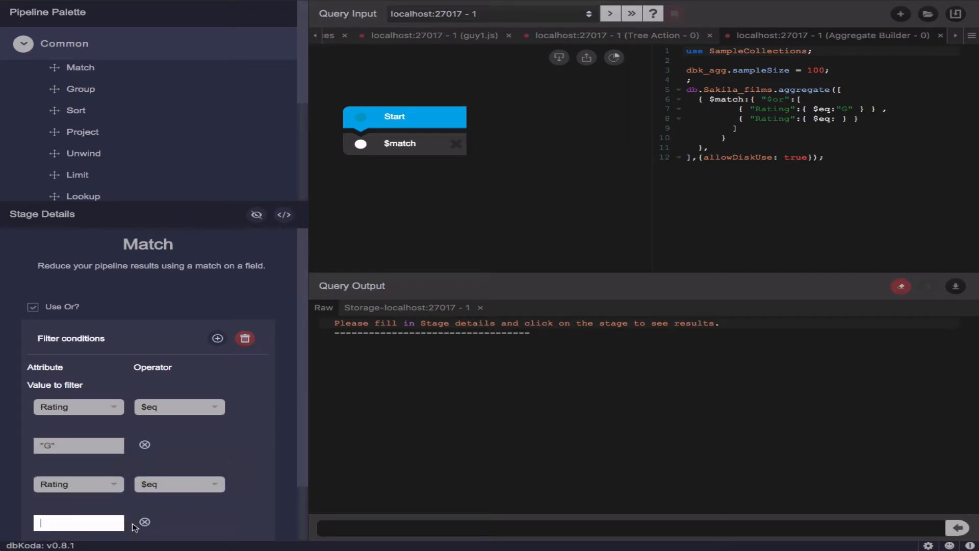
text("PG")
click(403, 145)
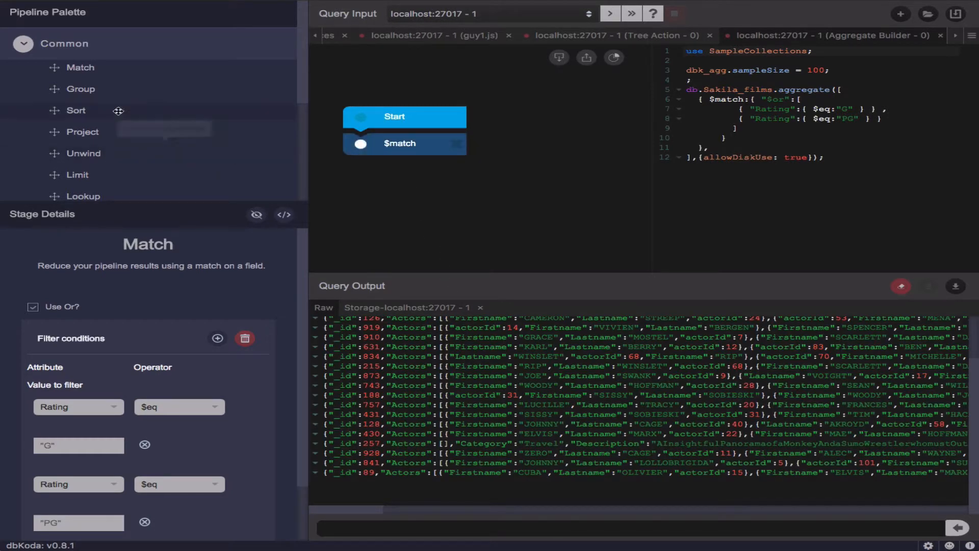
Add a Group stage after the Match stage and group it by the Category attribute.
drag(55, 90, 60, 93)
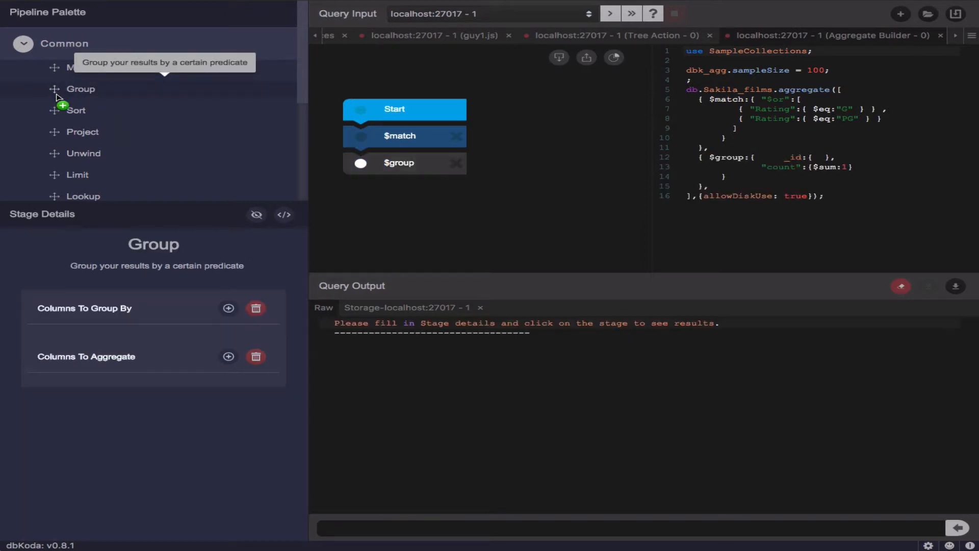
click(229, 309)
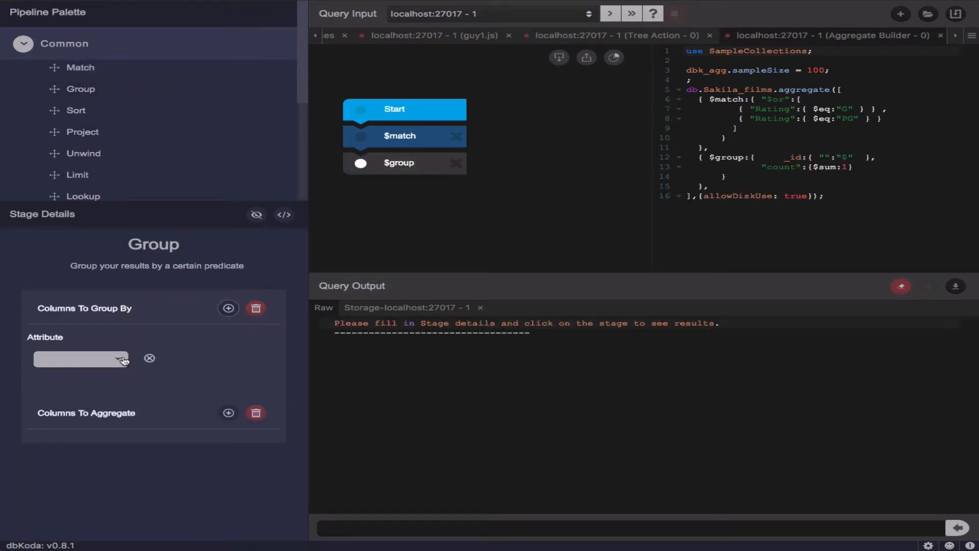
click(118, 359)
scroll(91, 396, down, 2)
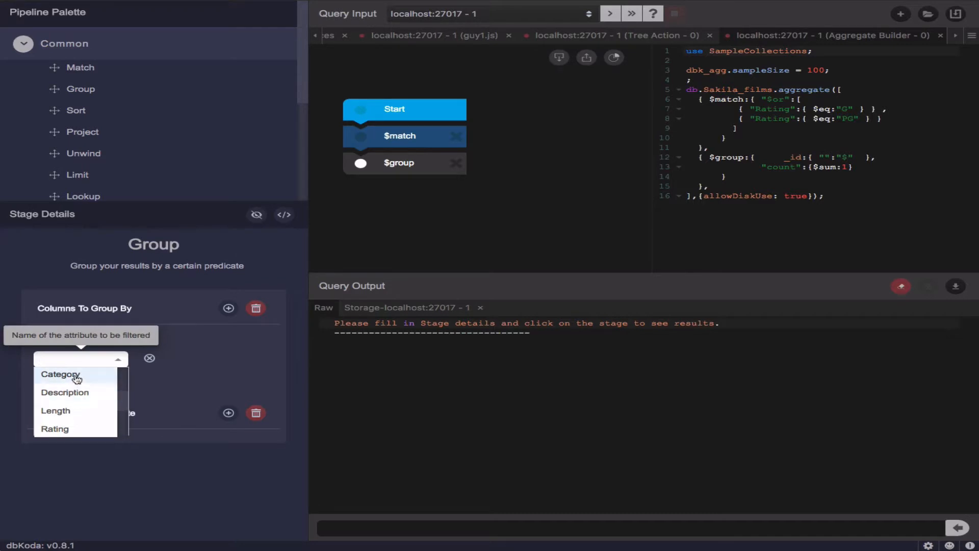
click(74, 375)
Add Rating as a second column to group by in the Group stage.
click(229, 308)
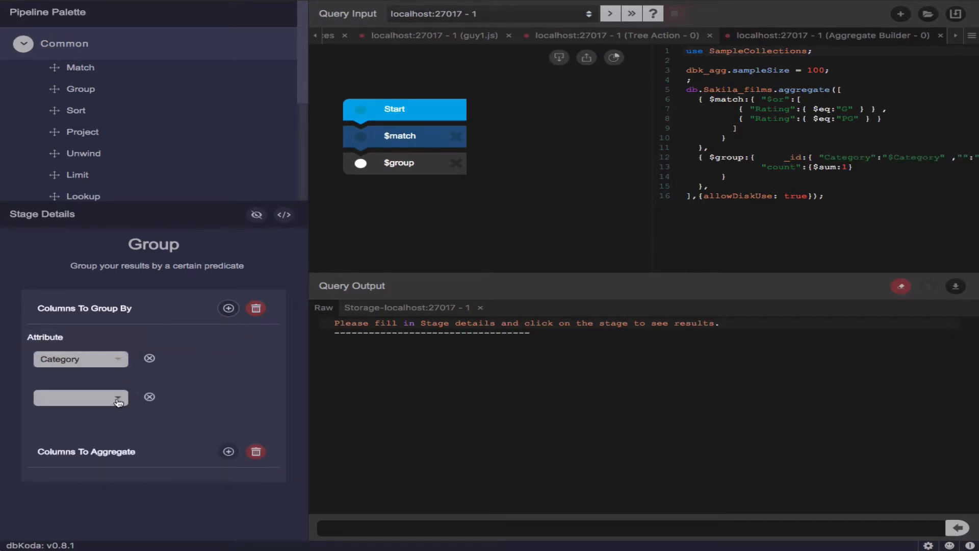
click(118, 397)
scroll(65, 454, down, 2)
scroll(65, 454, down, 3)
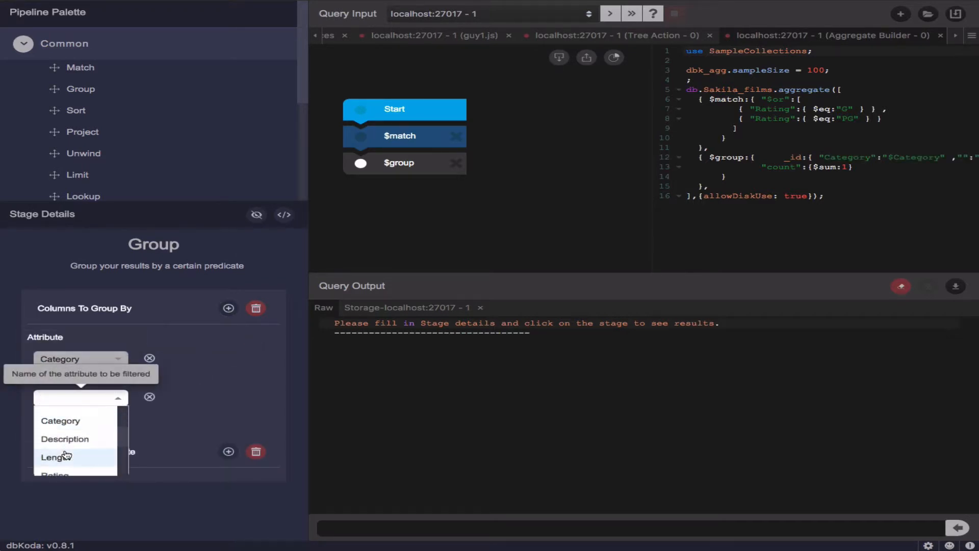
click(65, 444)
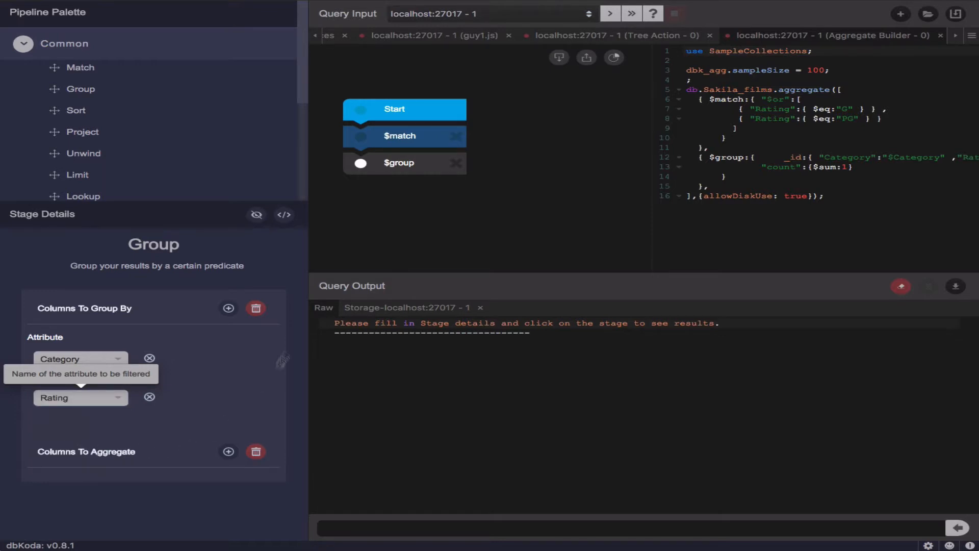
Preview the Group stage's results and display them as a chart.
click(406, 170)
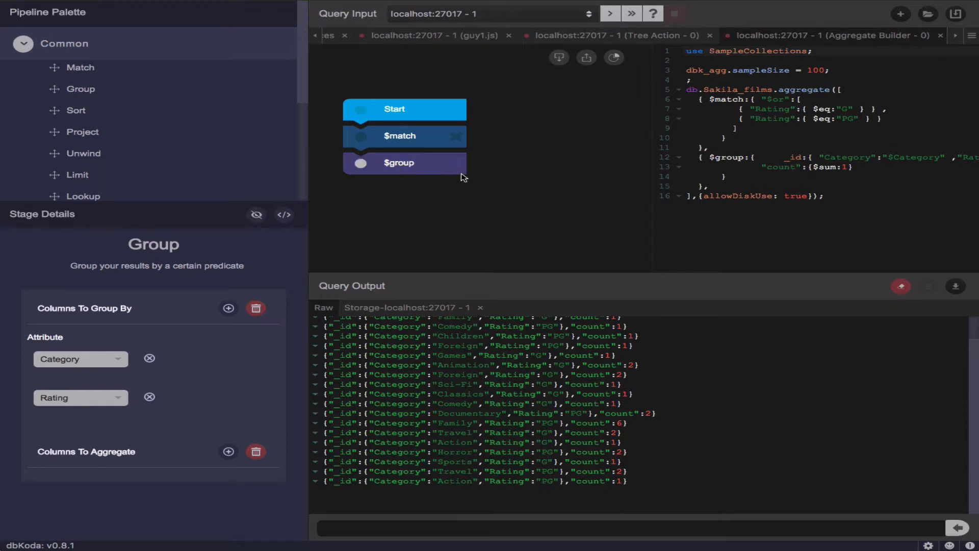
click(614, 58)
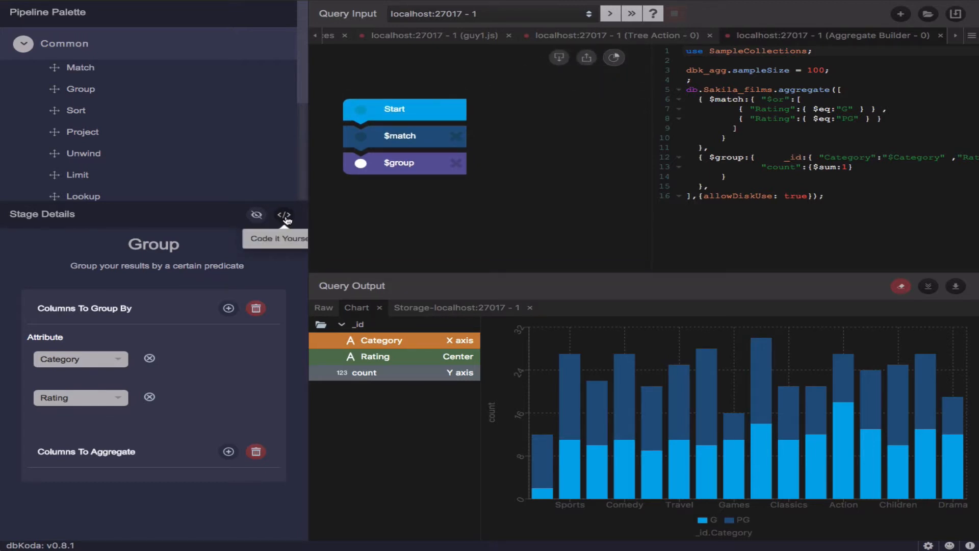
Return to the database tree, collapse SampleCollections and display the storage breakdown for all databases.
click(257, 217)
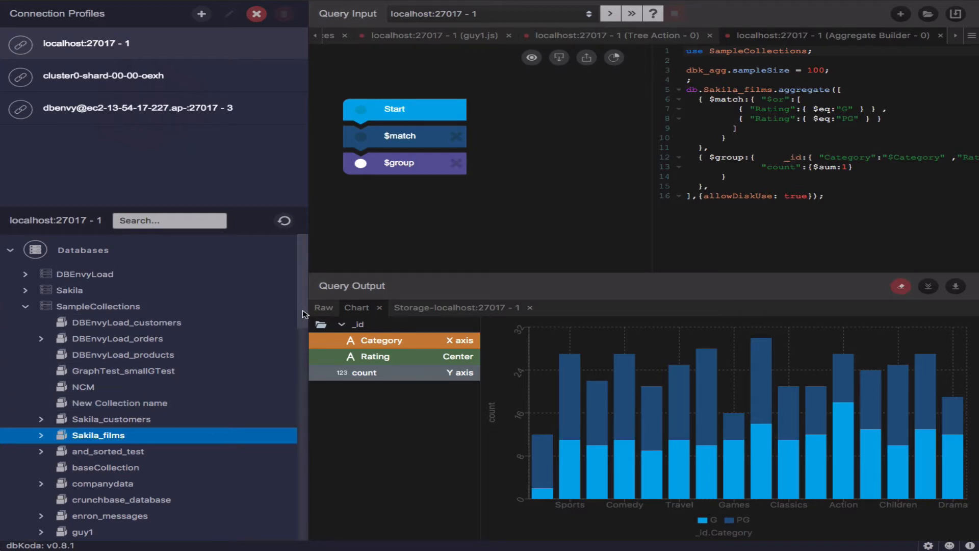
drag(305, 314, 296, 278)
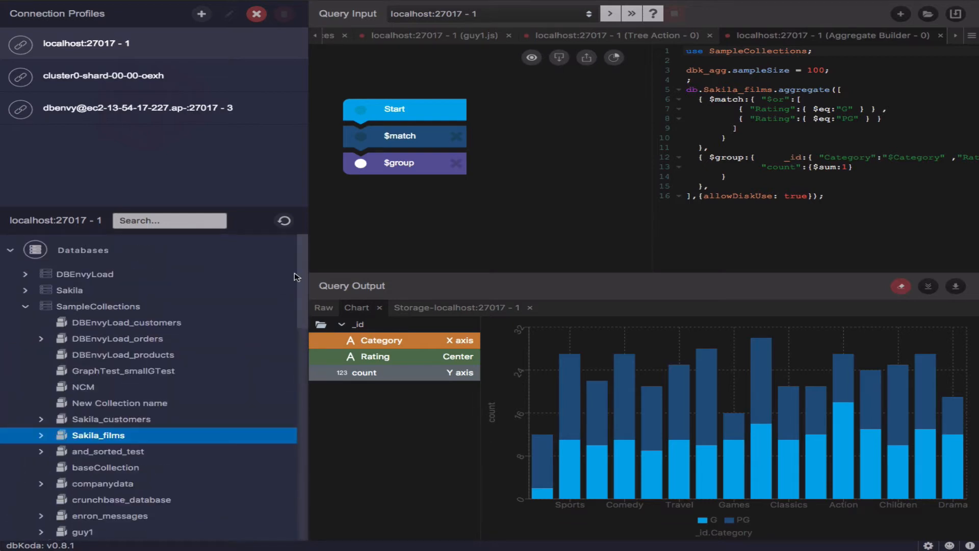
click(25, 307)
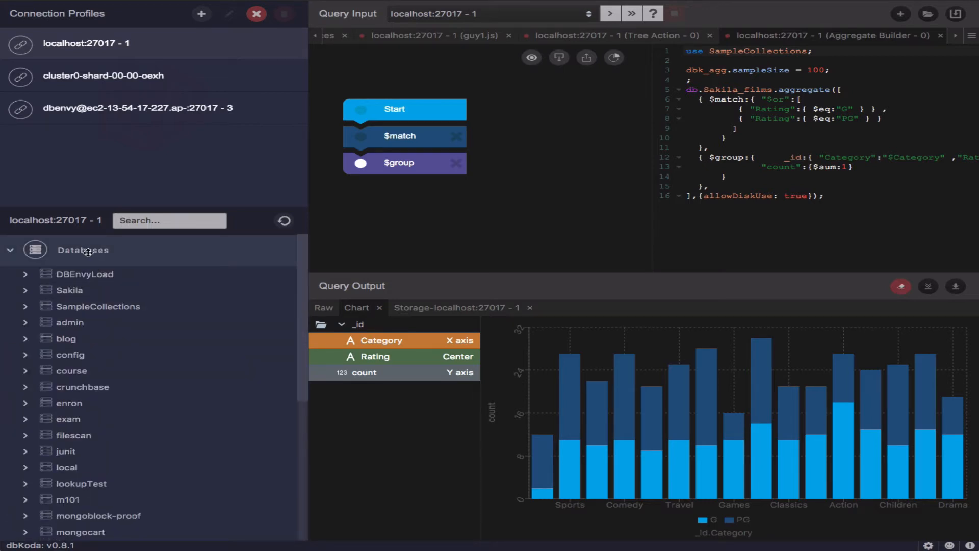
right_click(85, 252)
click(131, 285)
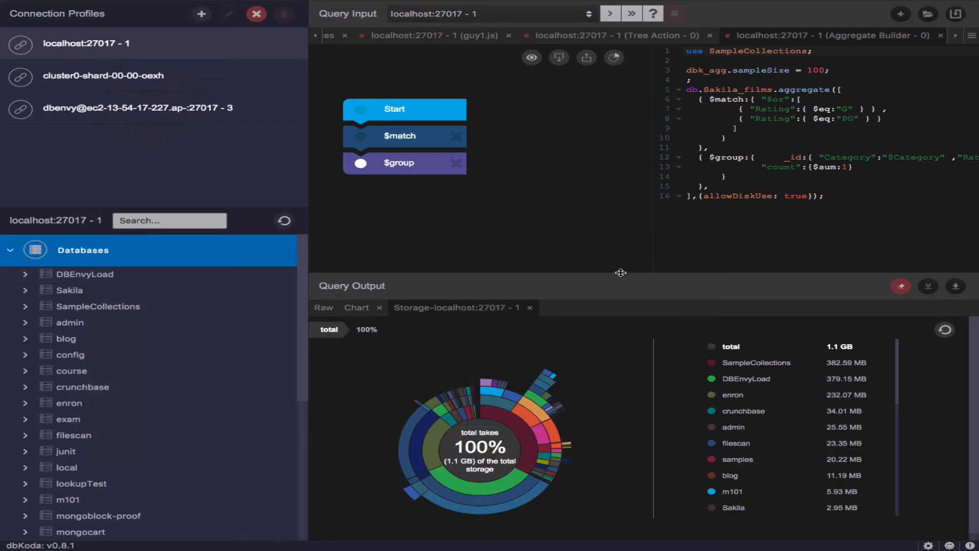
Enlarge the output area and drill down into SampleCollections' companydata collection in the storage chart.
drag(622, 275, 628, 118)
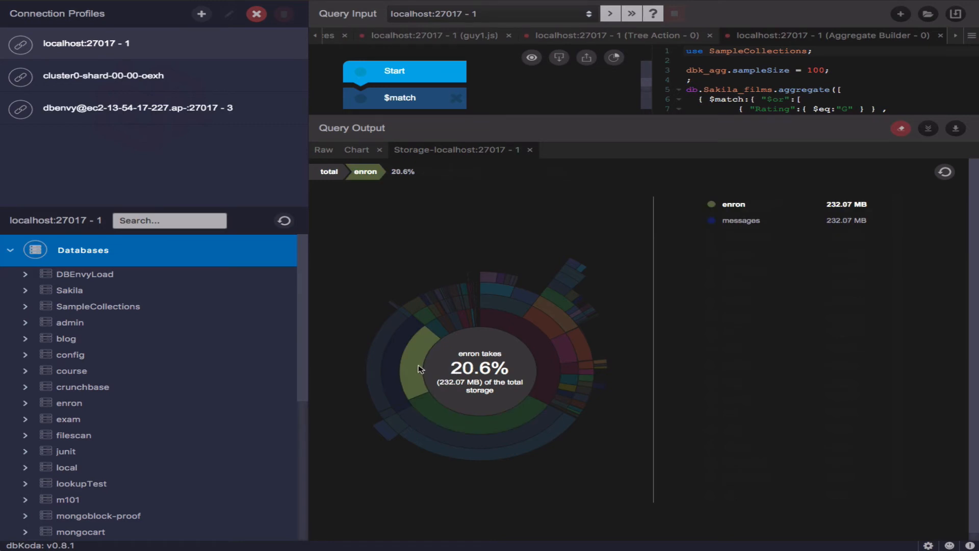
click(550, 328)
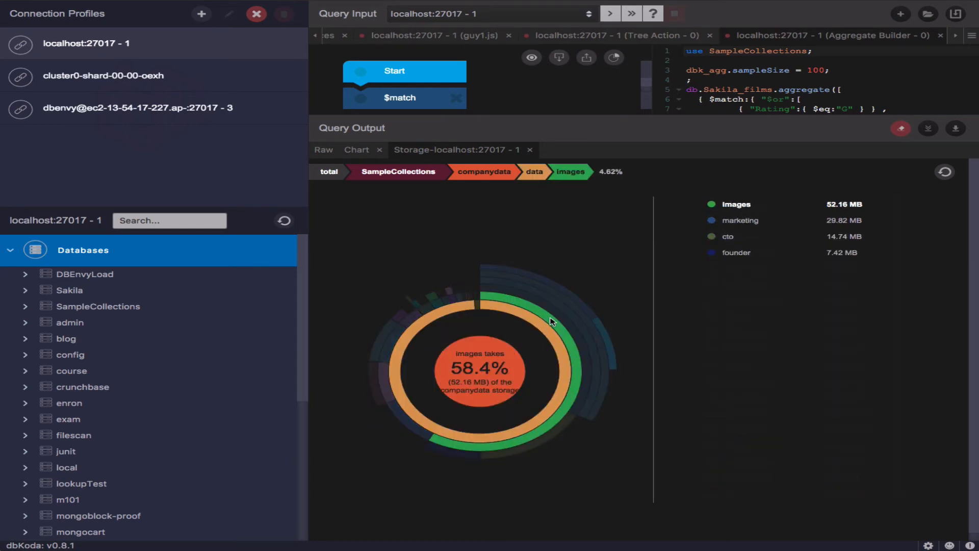